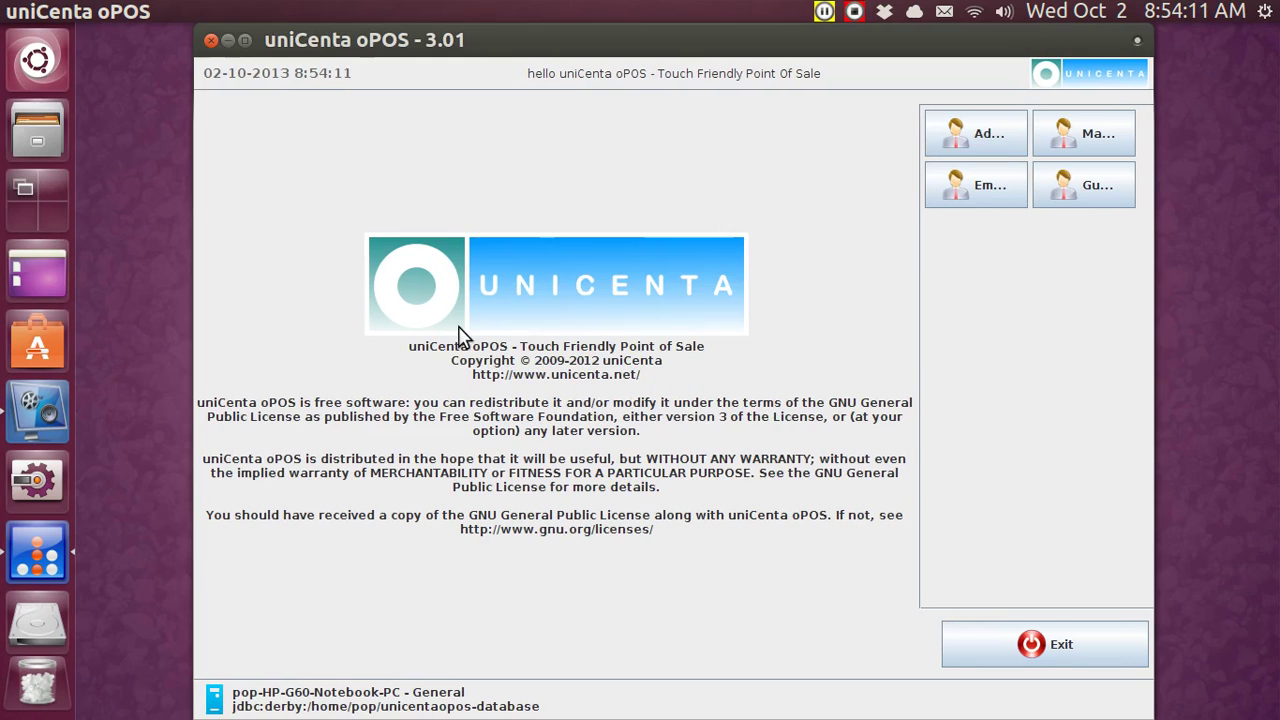
Step: Maximize the uniCenta oPOS window and pick the Manager user to log in
click(245, 42)
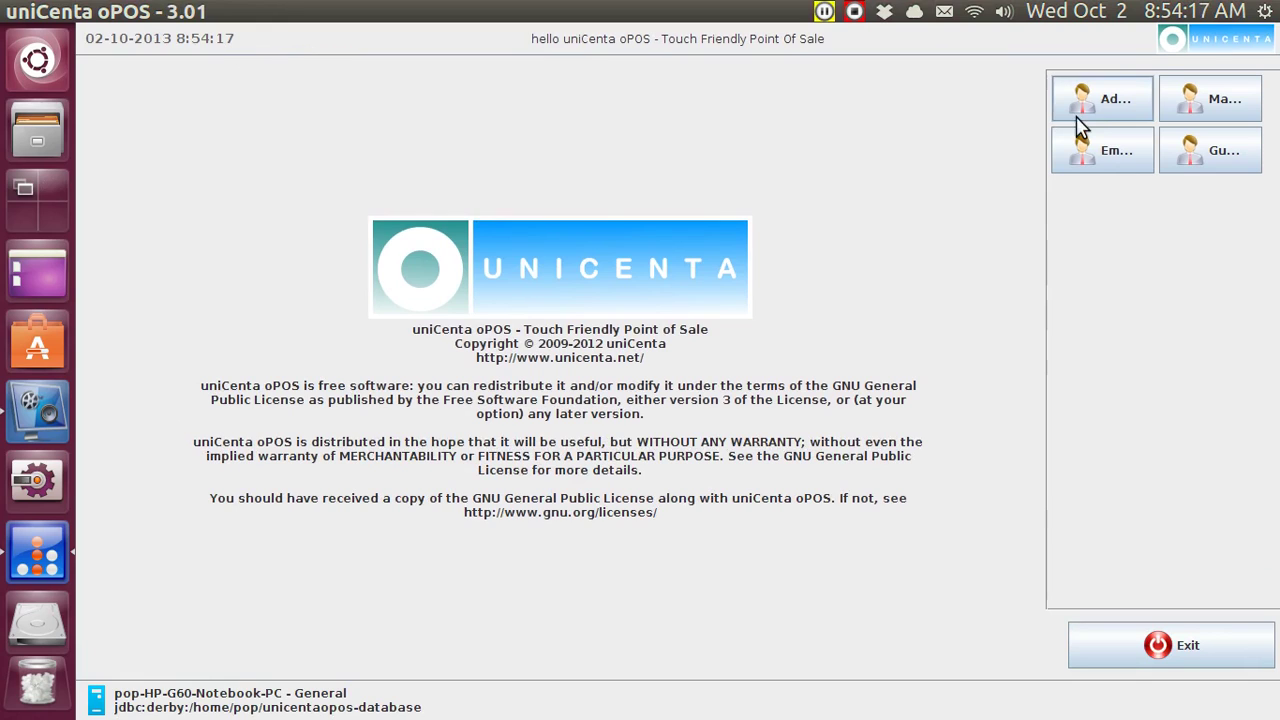
click(1209, 108)
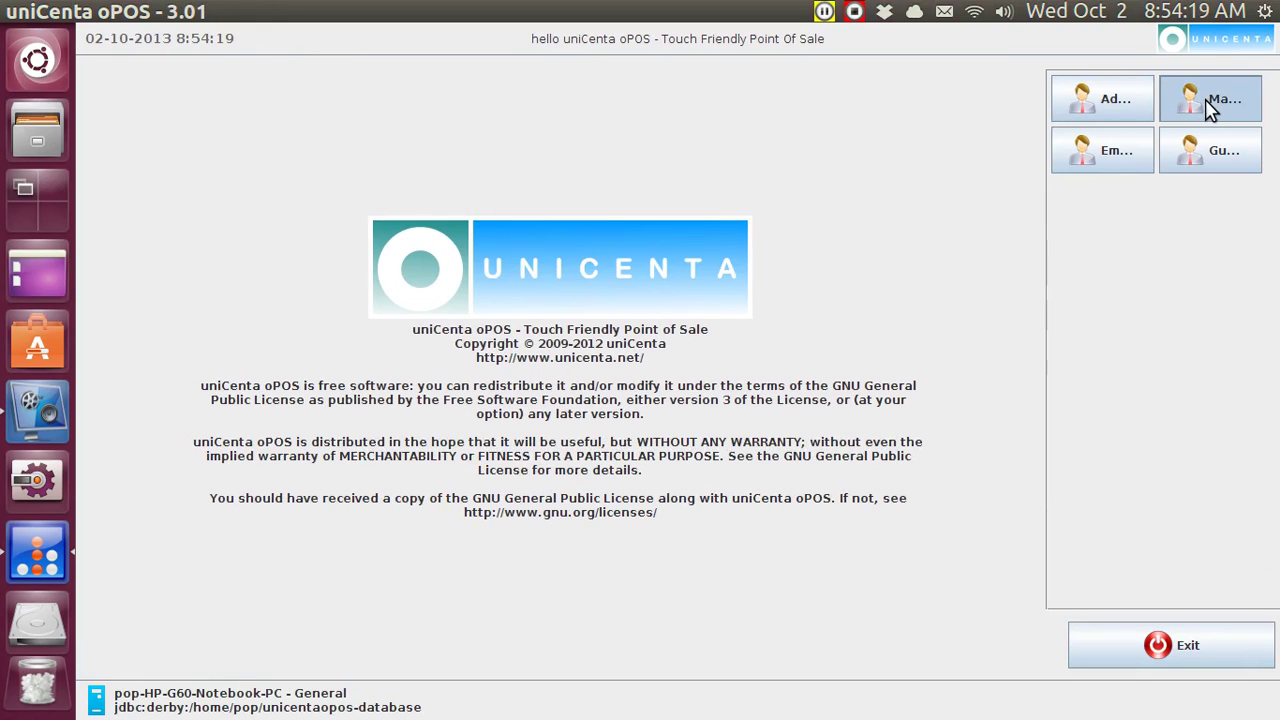
Step: Log in as Manager and review brake lube's Stock tab in the Products editor
click(1209, 108)
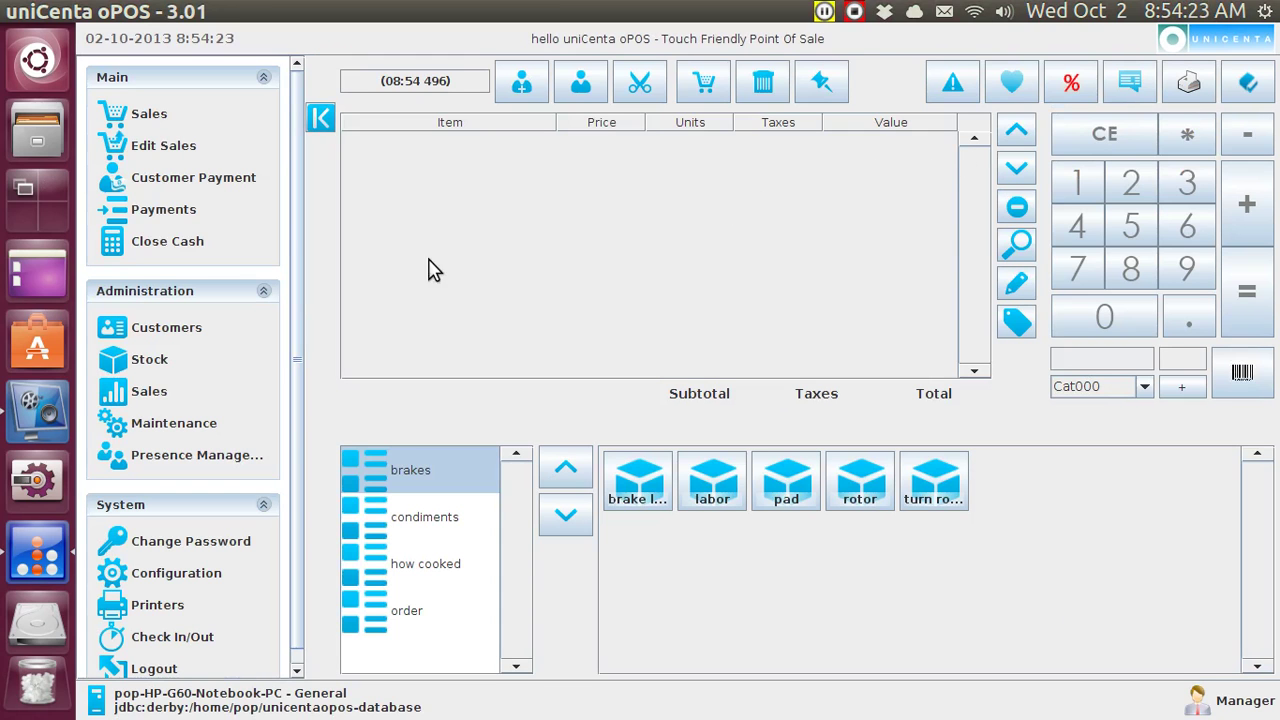
click(158, 362)
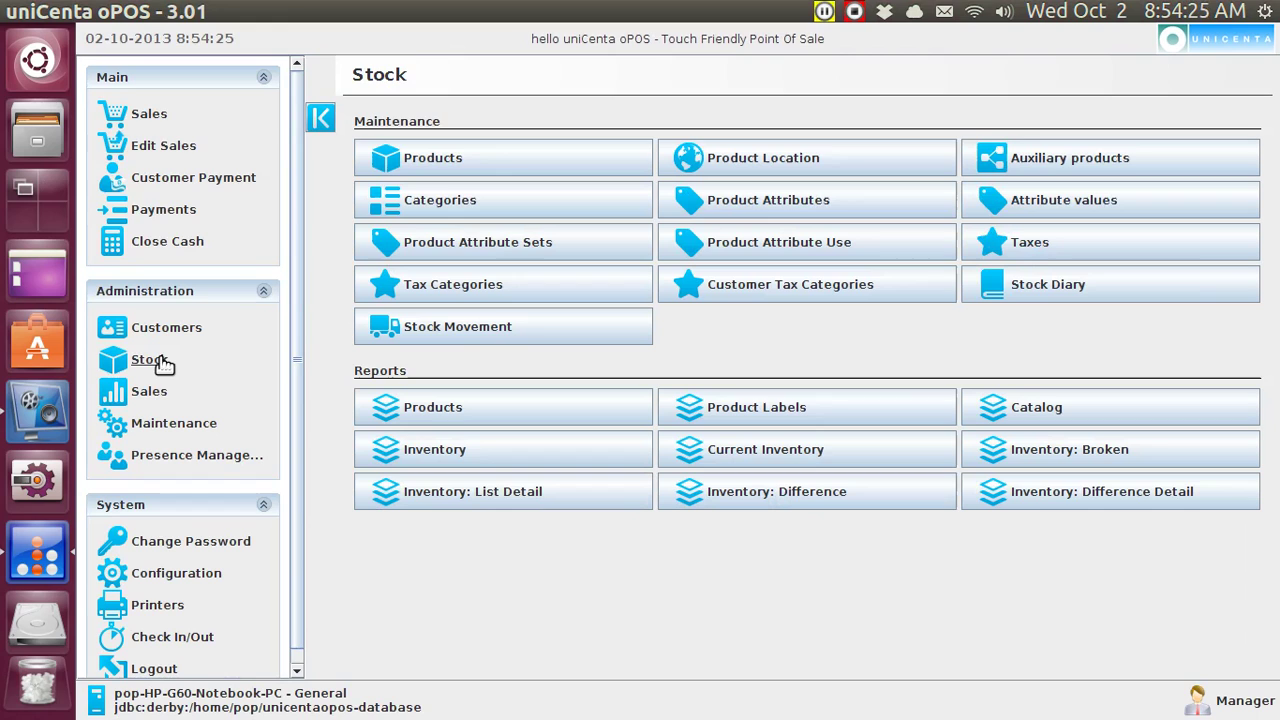
click(452, 168)
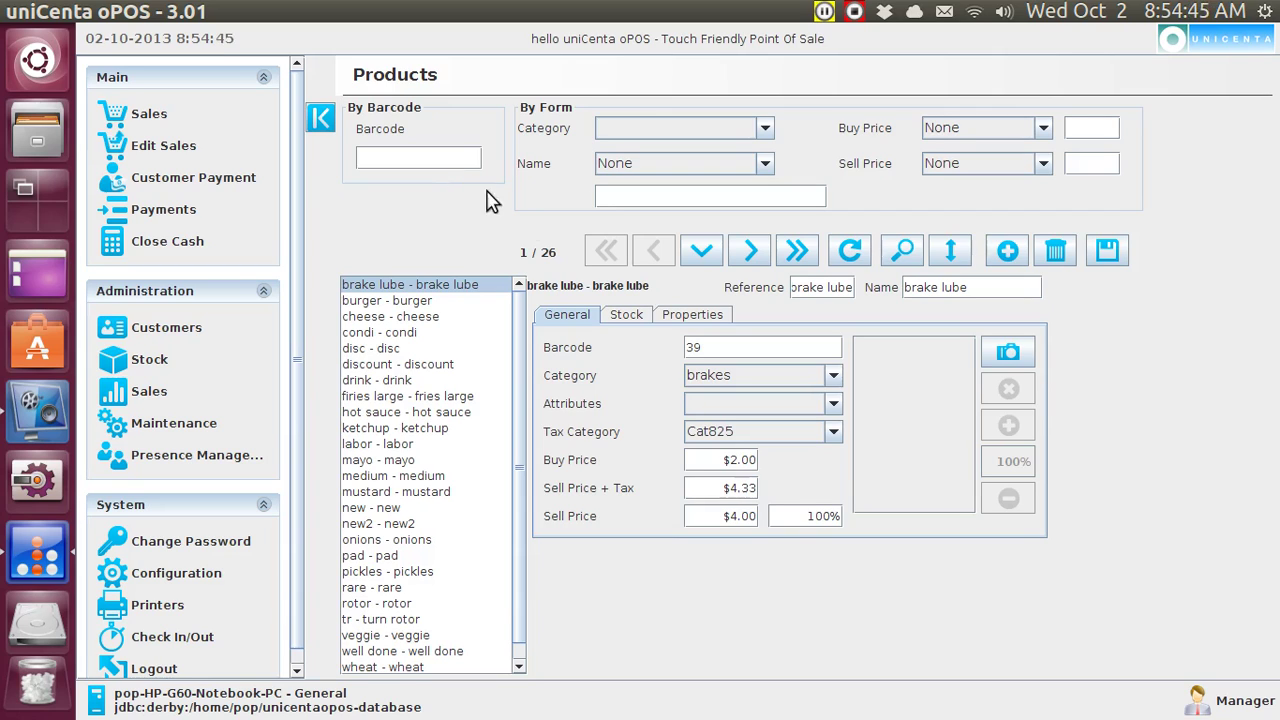
click(618, 314)
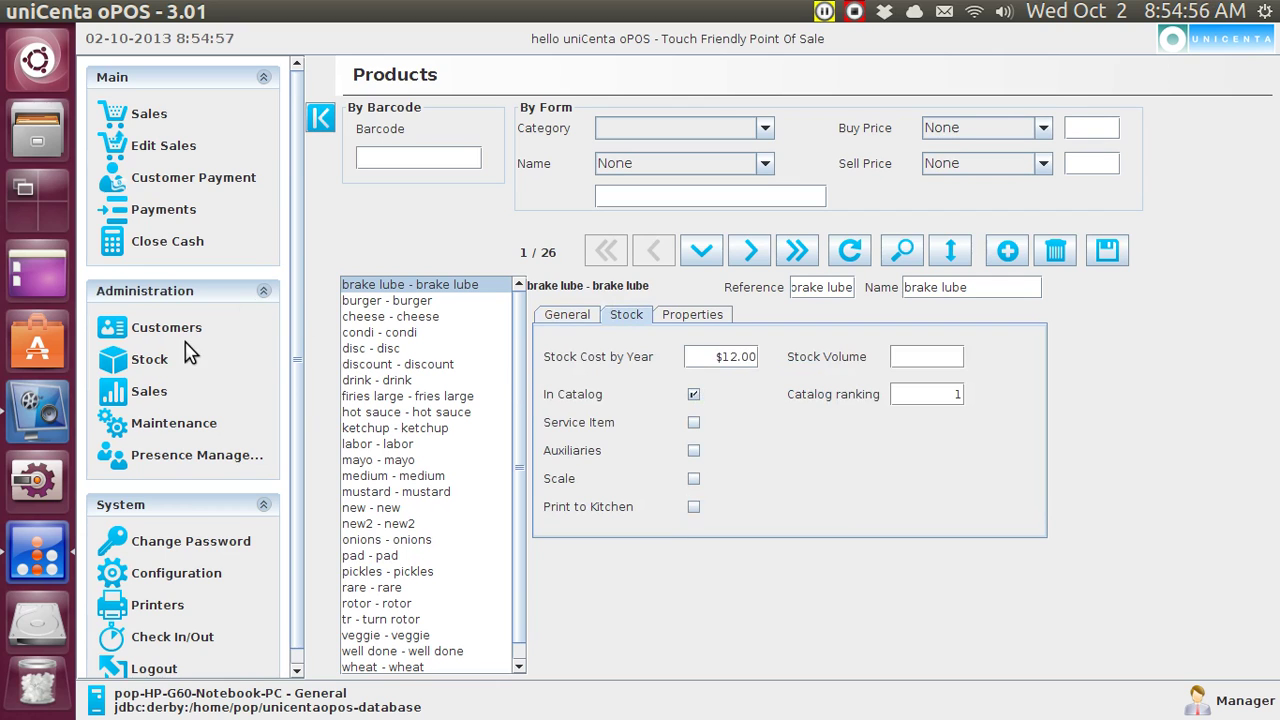
click(157, 370)
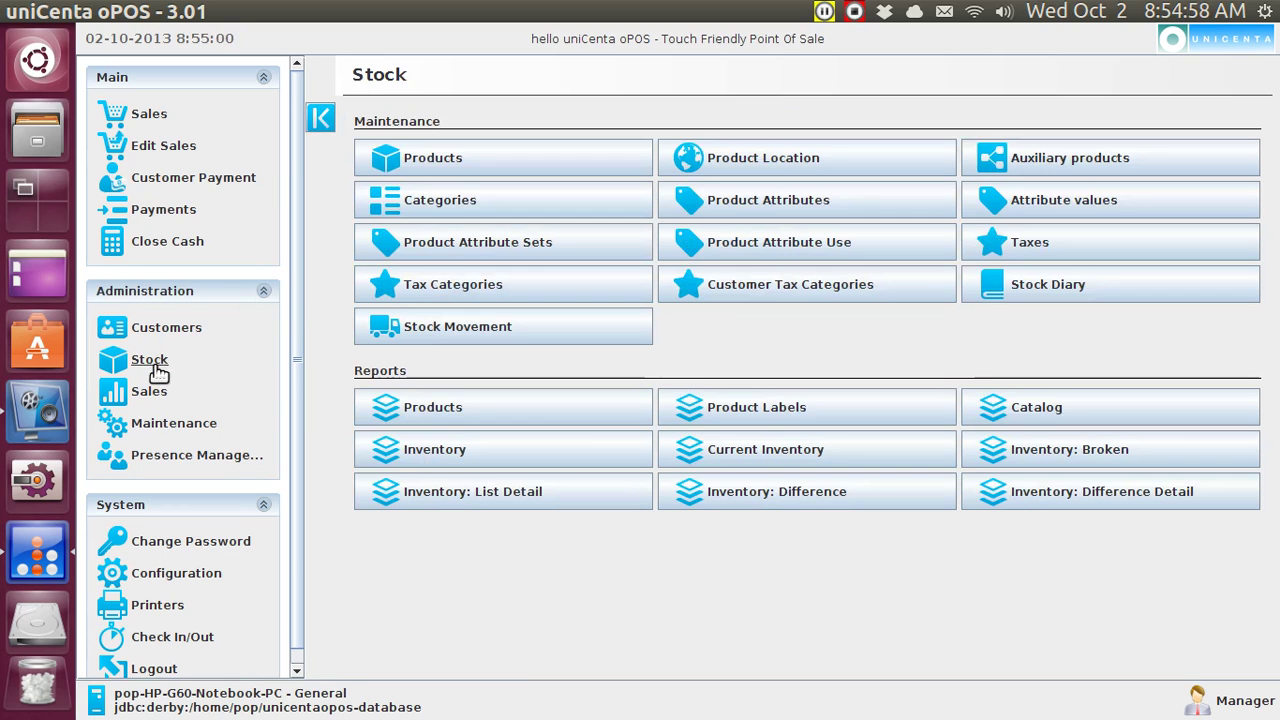
Step: In Product Location for General, review the units of burger, cheese and brake lube
click(737, 165)
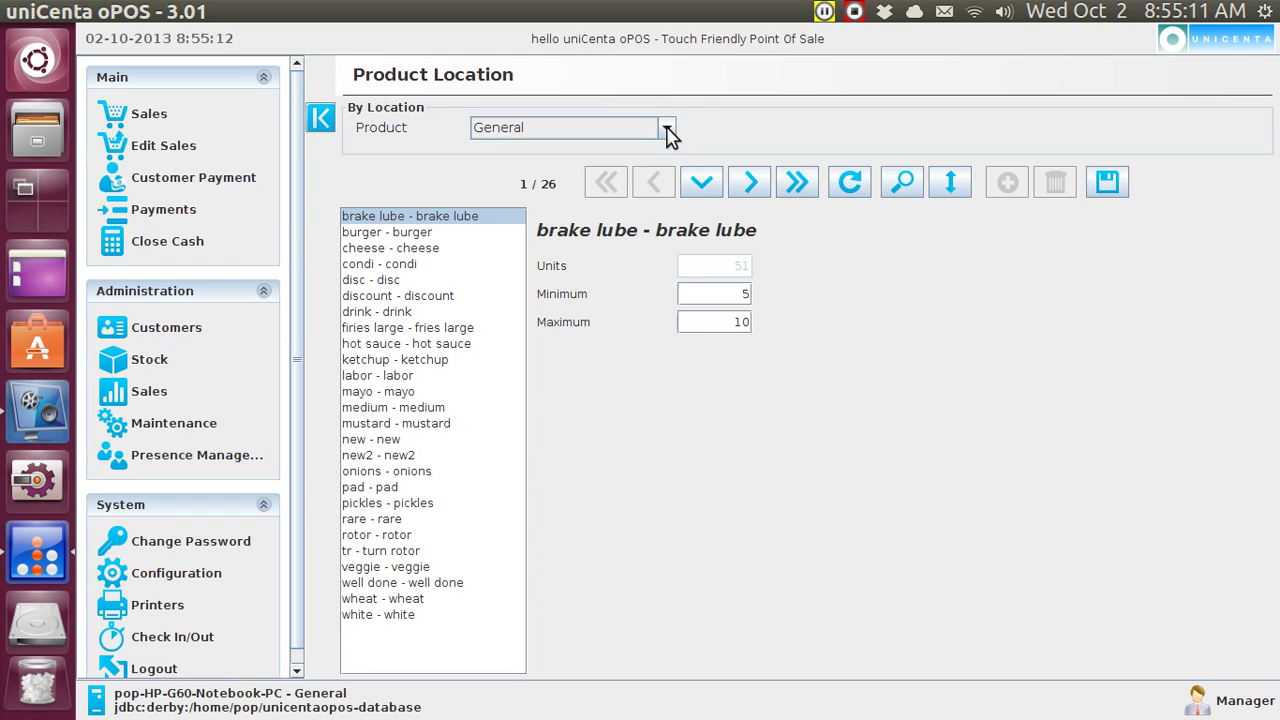
click(666, 130)
click(666, 130)
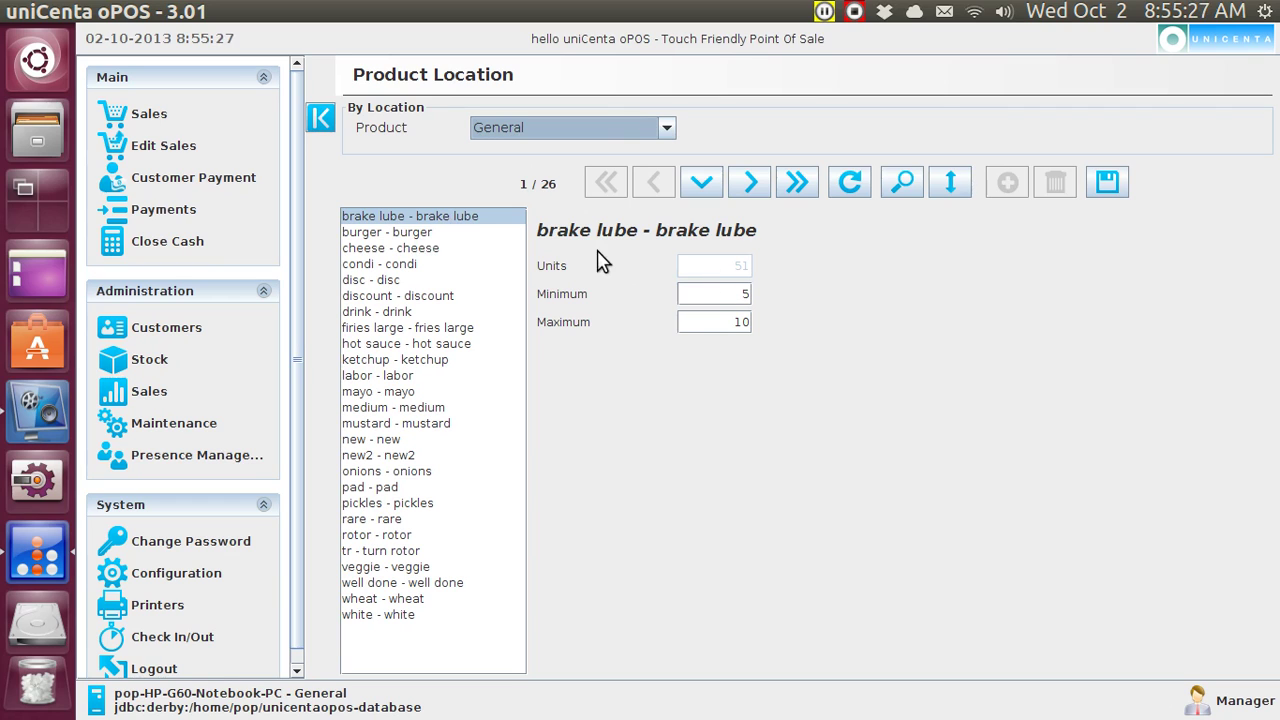
click(420, 236)
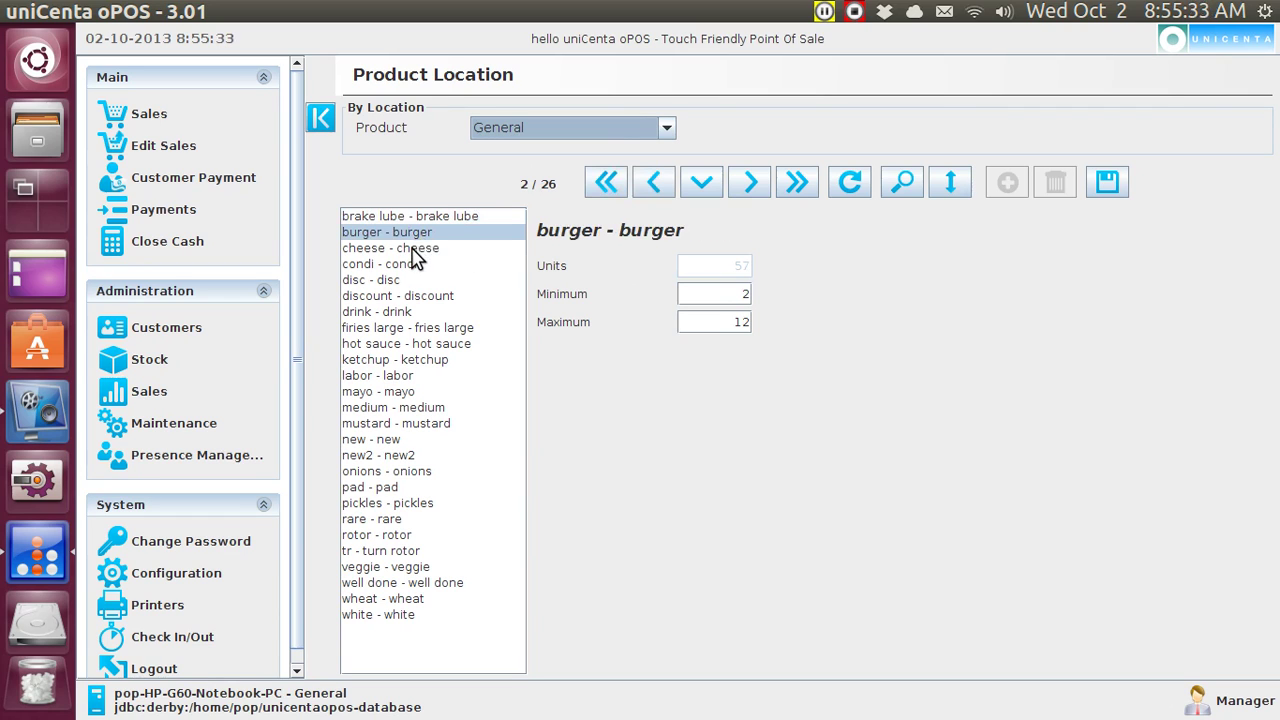
click(412, 250)
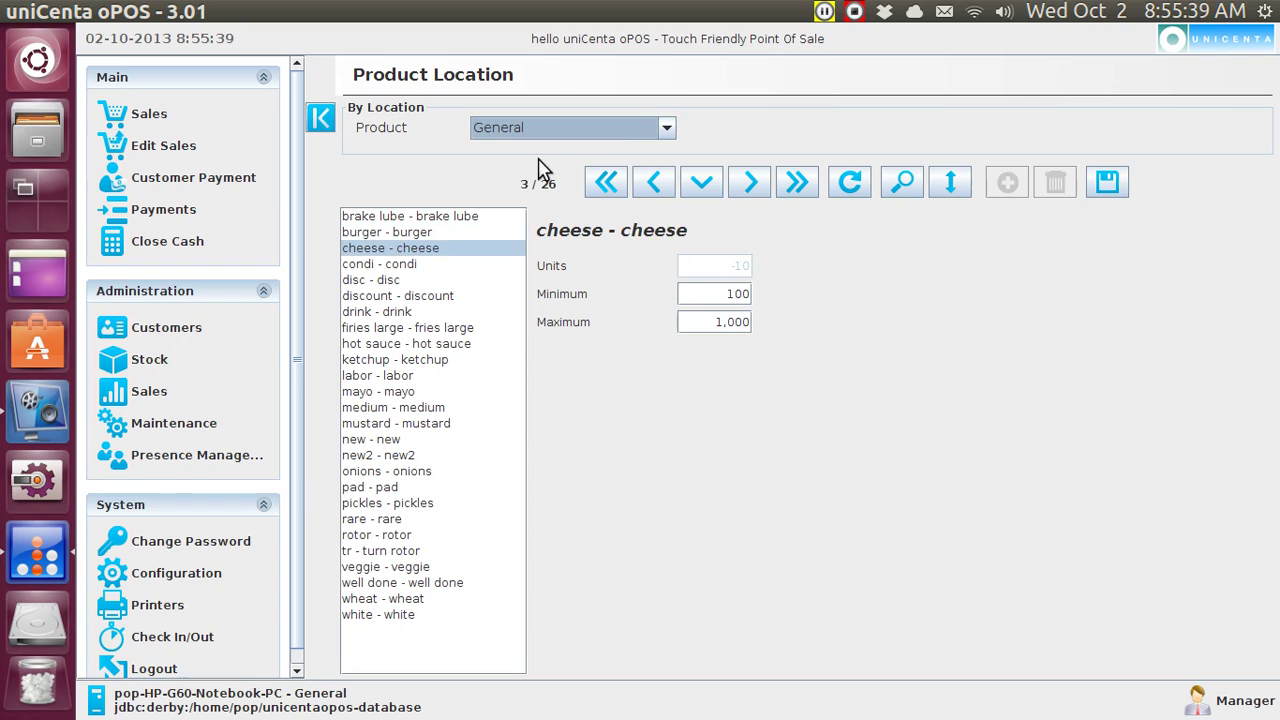
click(475, 215)
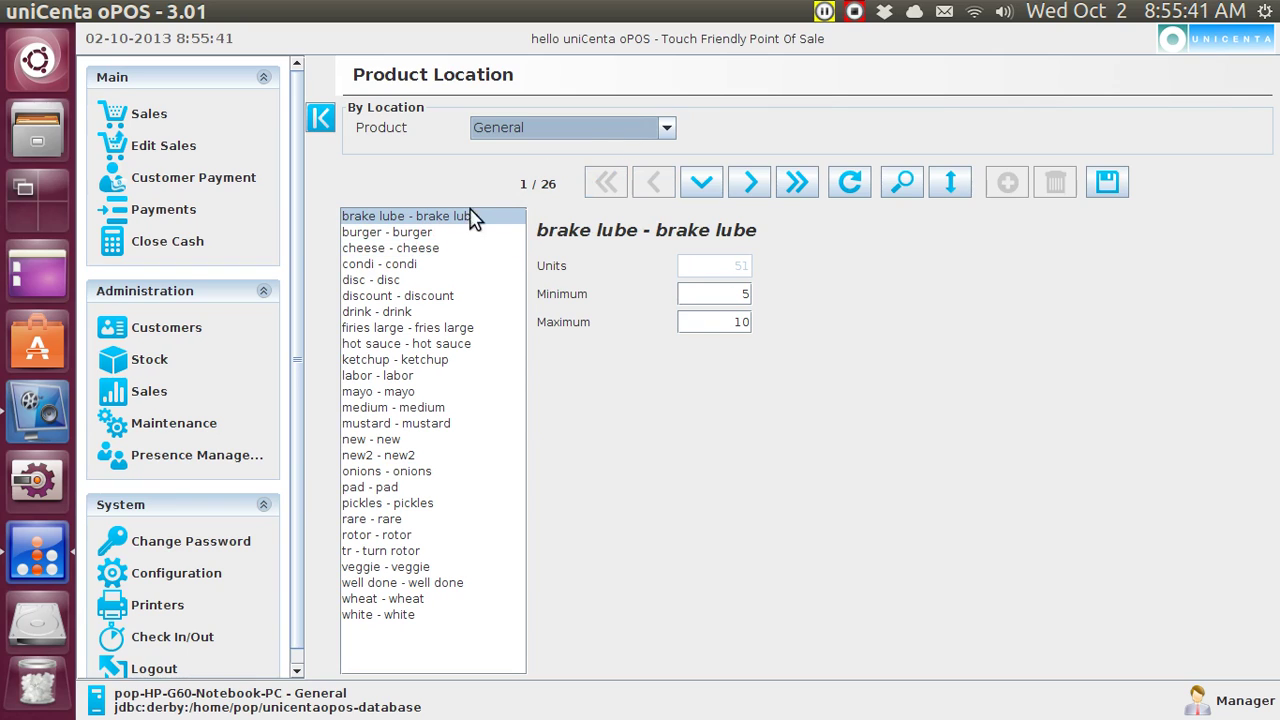
Step: Switch Product Location to stock room and check burger's and cheese's units there
click(668, 131)
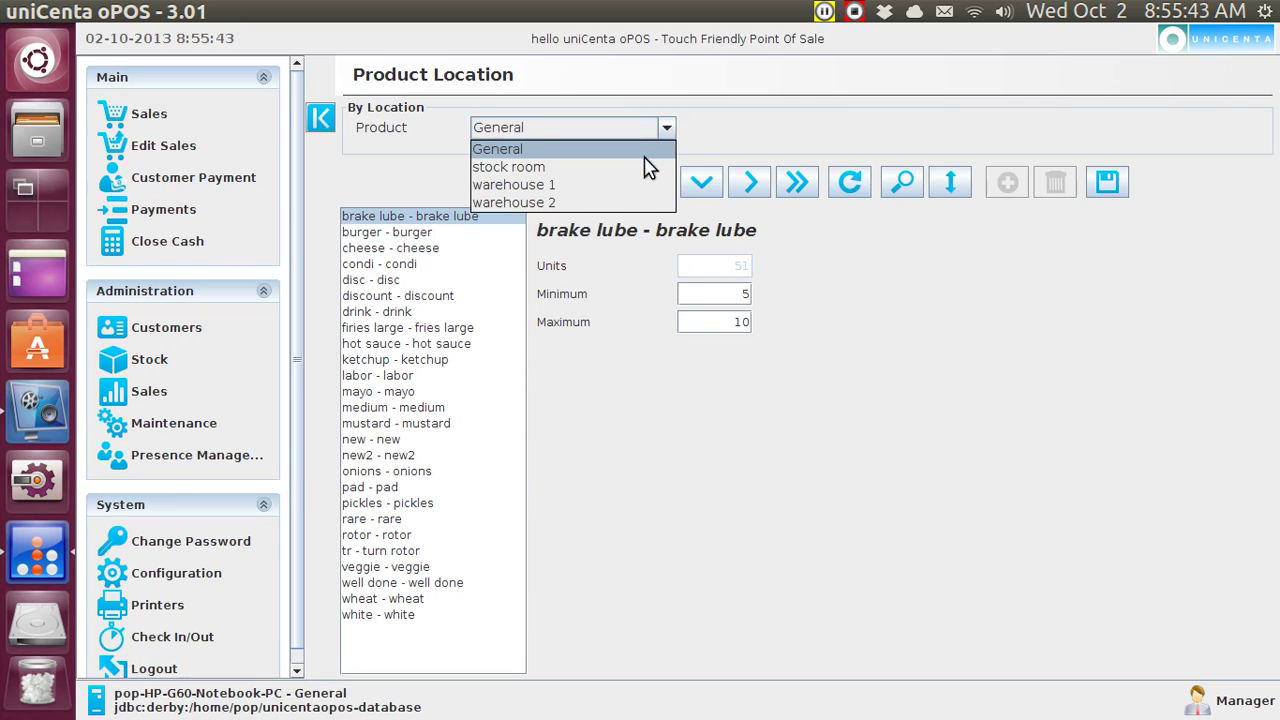
click(640, 167)
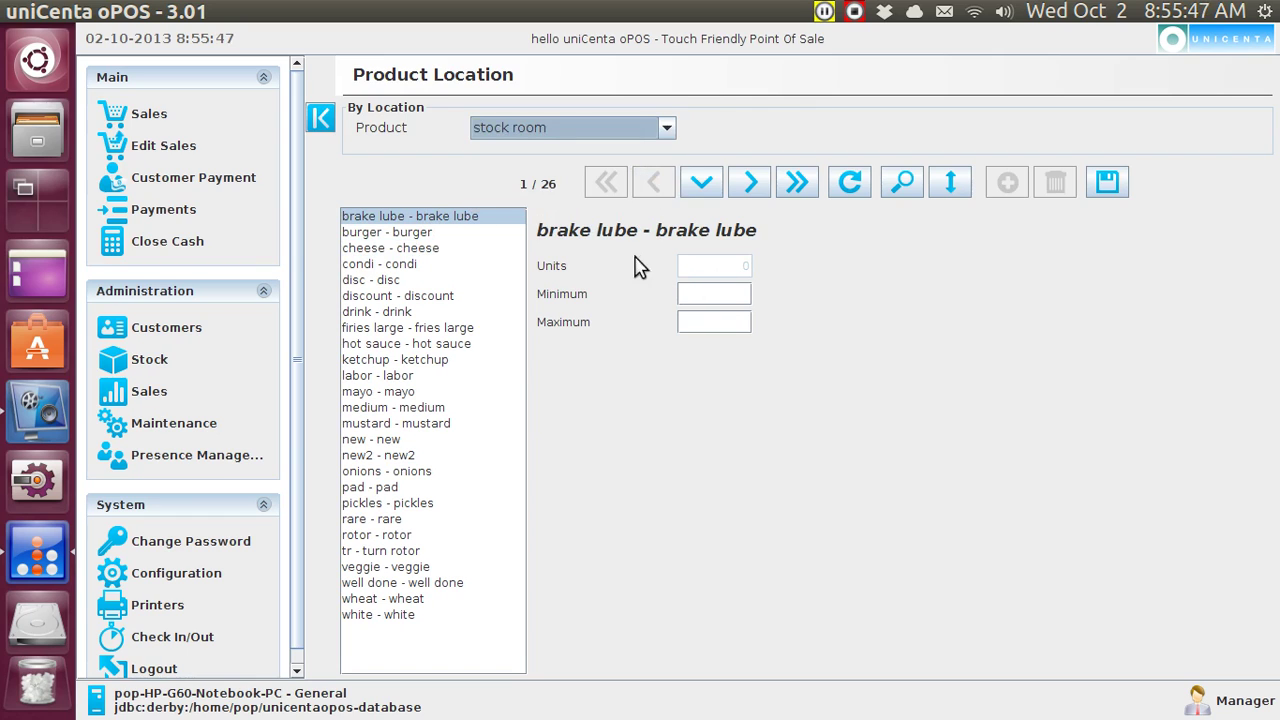
click(404, 236)
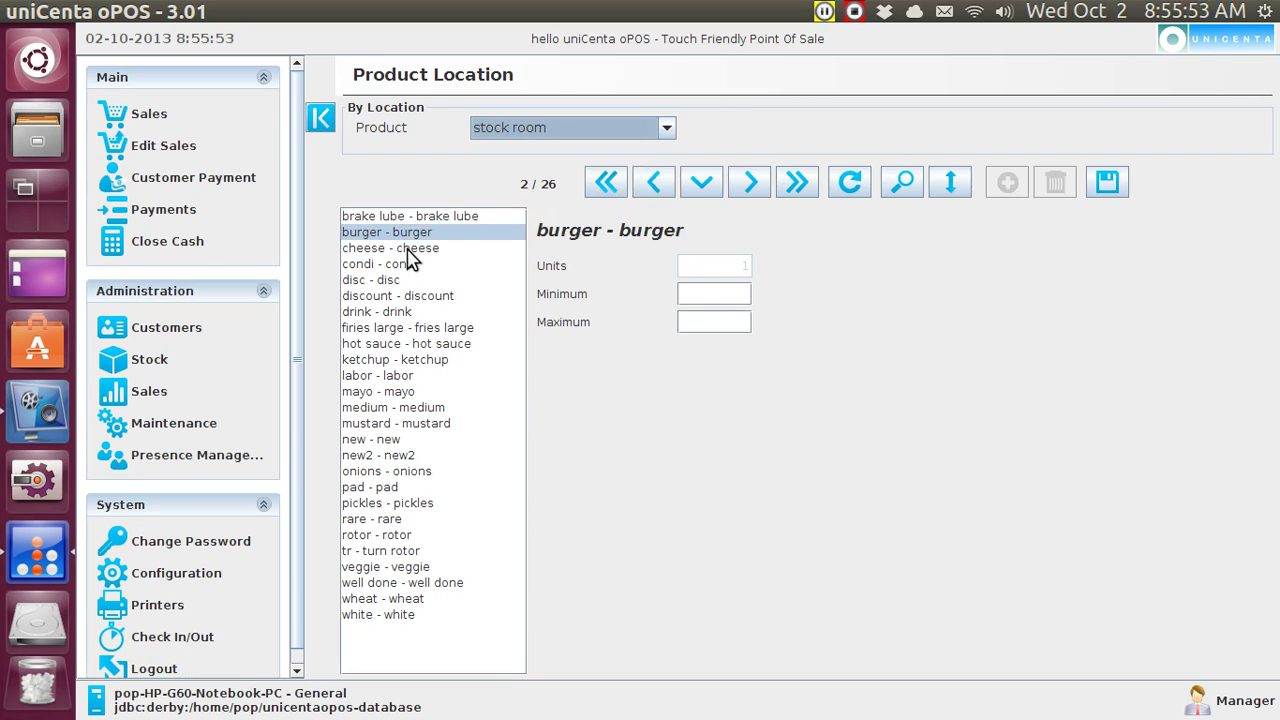
click(408, 250)
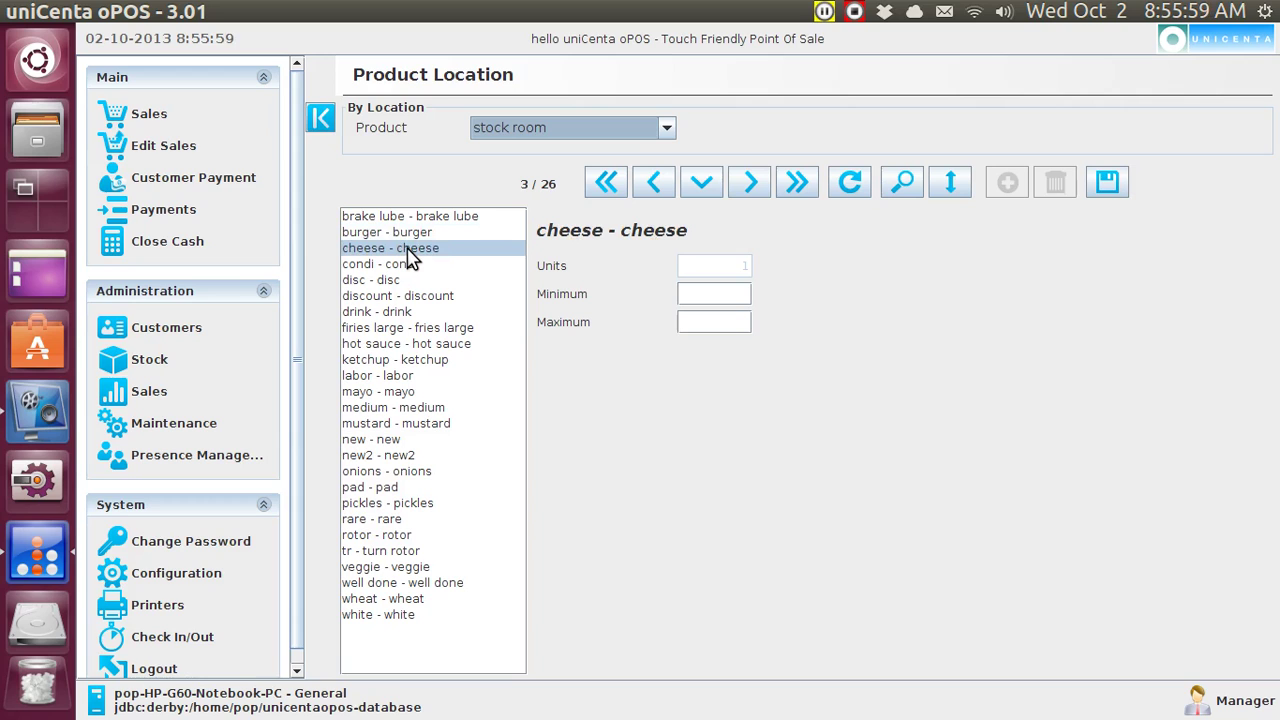
Step: Open Maintenance Locations and jump to the last record, warehouse 2
click(158, 364)
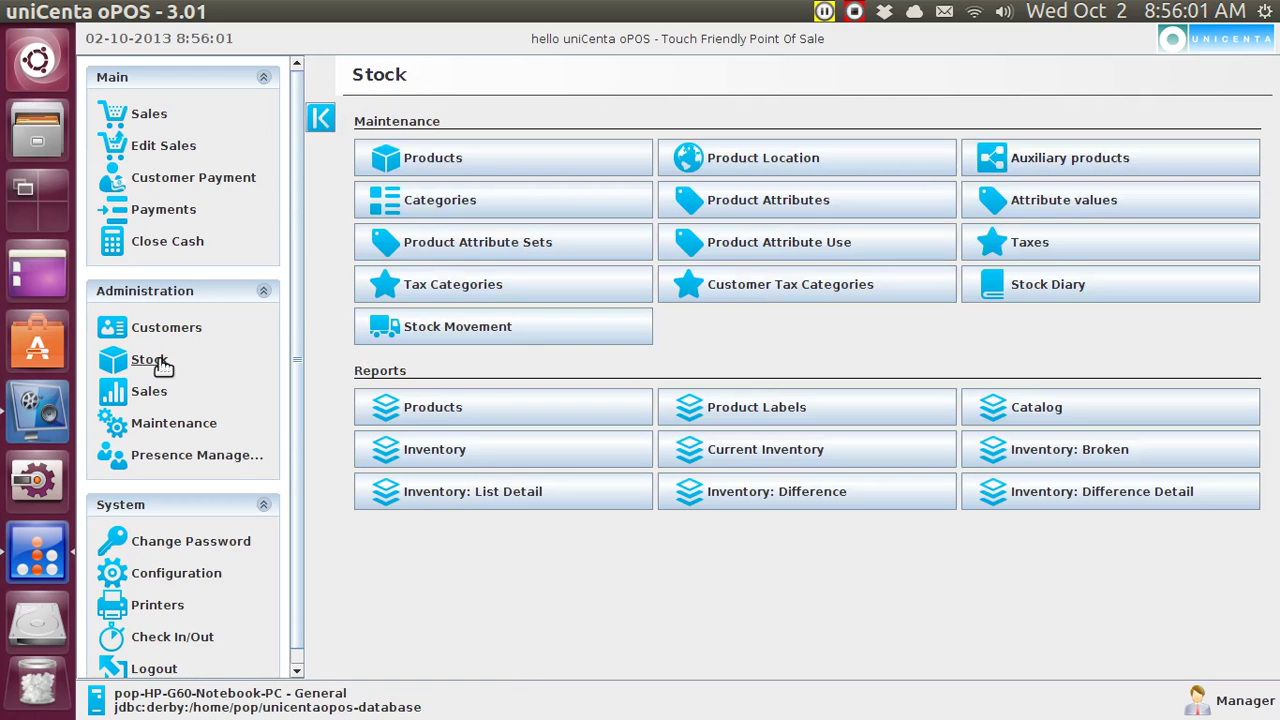
click(165, 428)
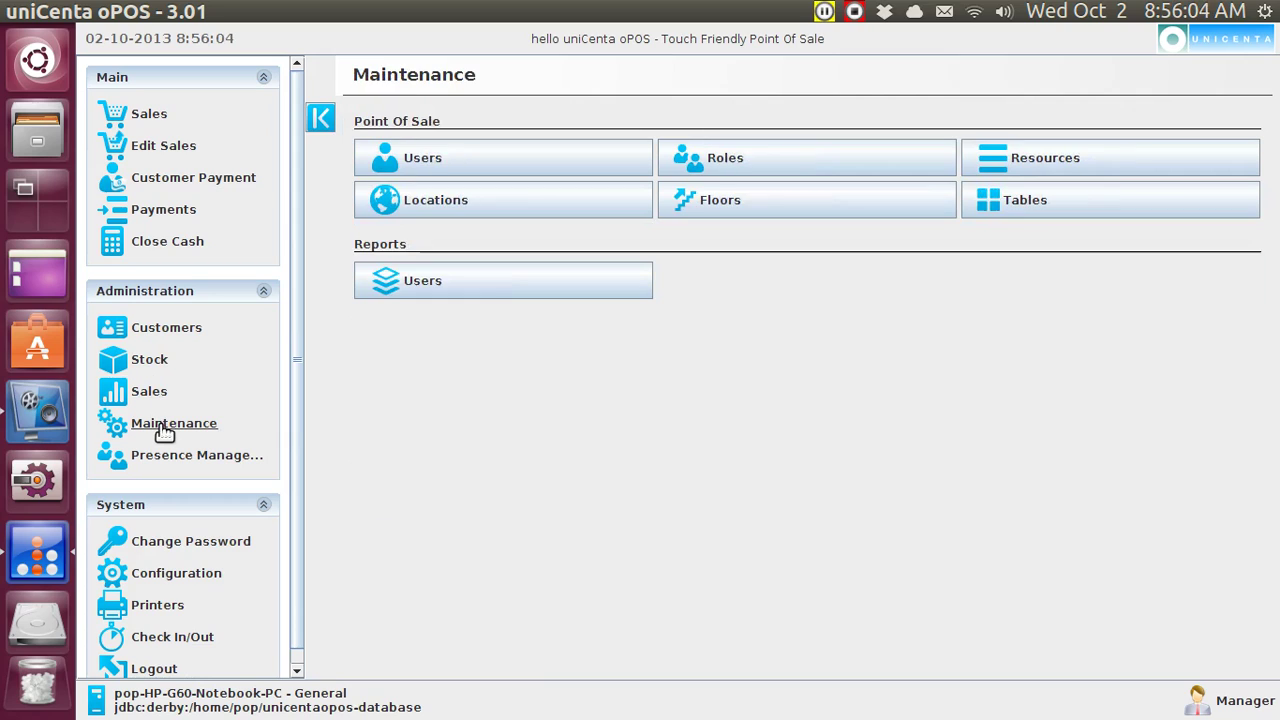
click(445, 203)
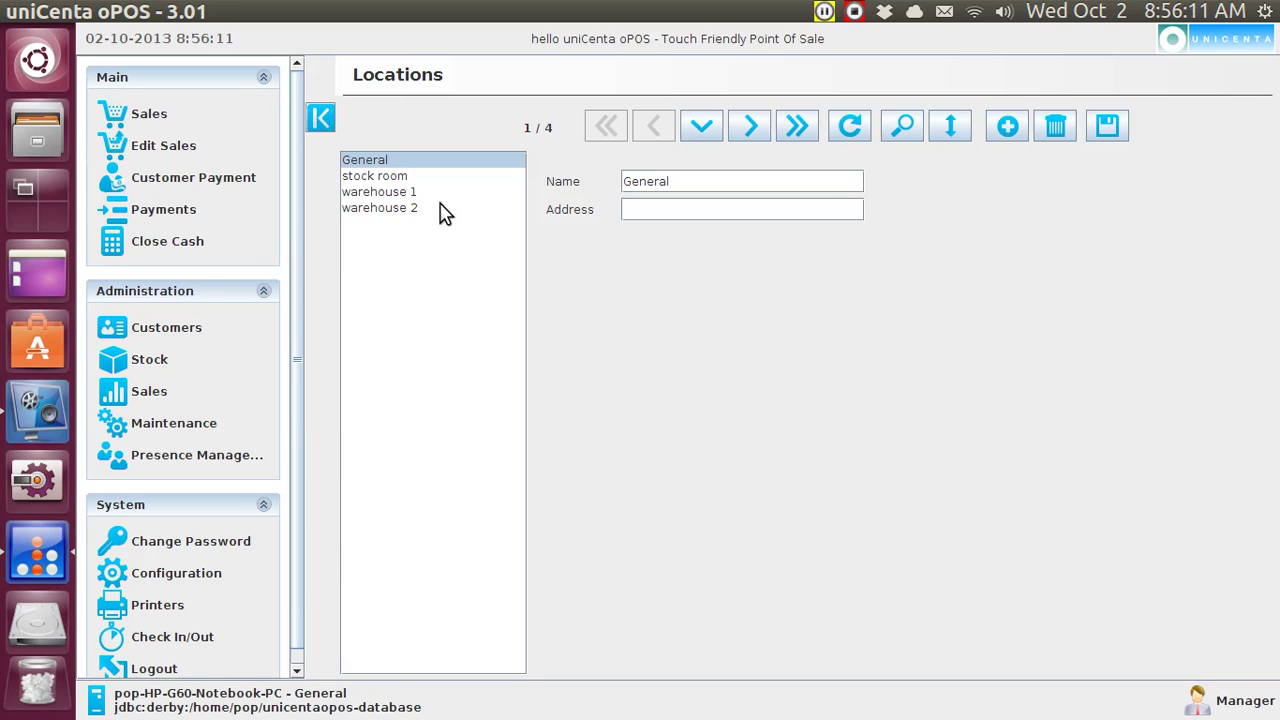
click(797, 127)
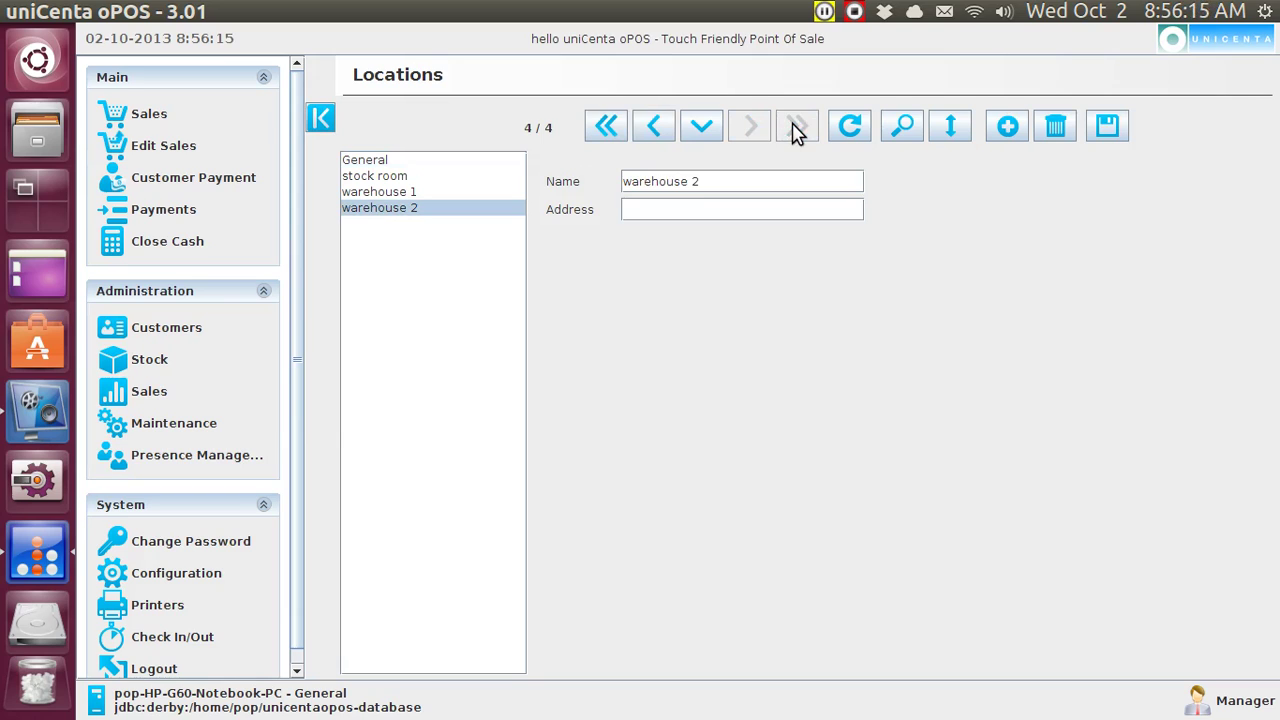
Step: Create and save a new location named 'brake shelf'
click(1008, 127)
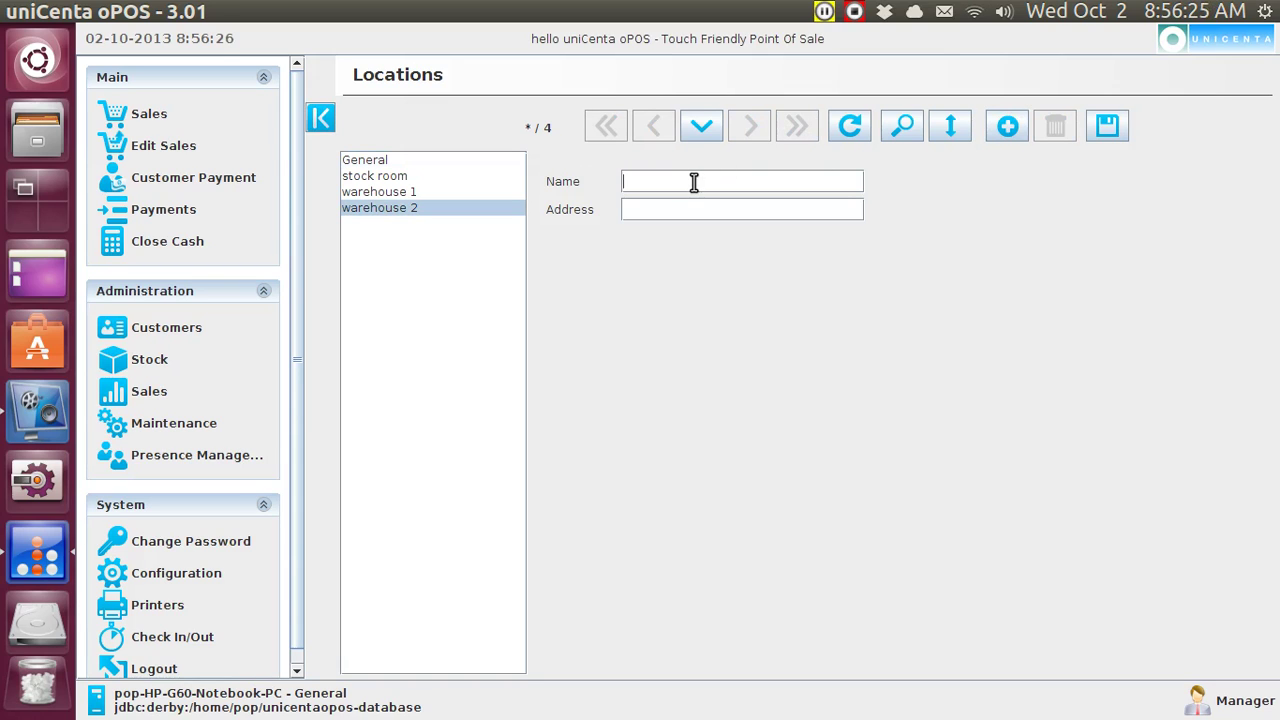
text(brake)
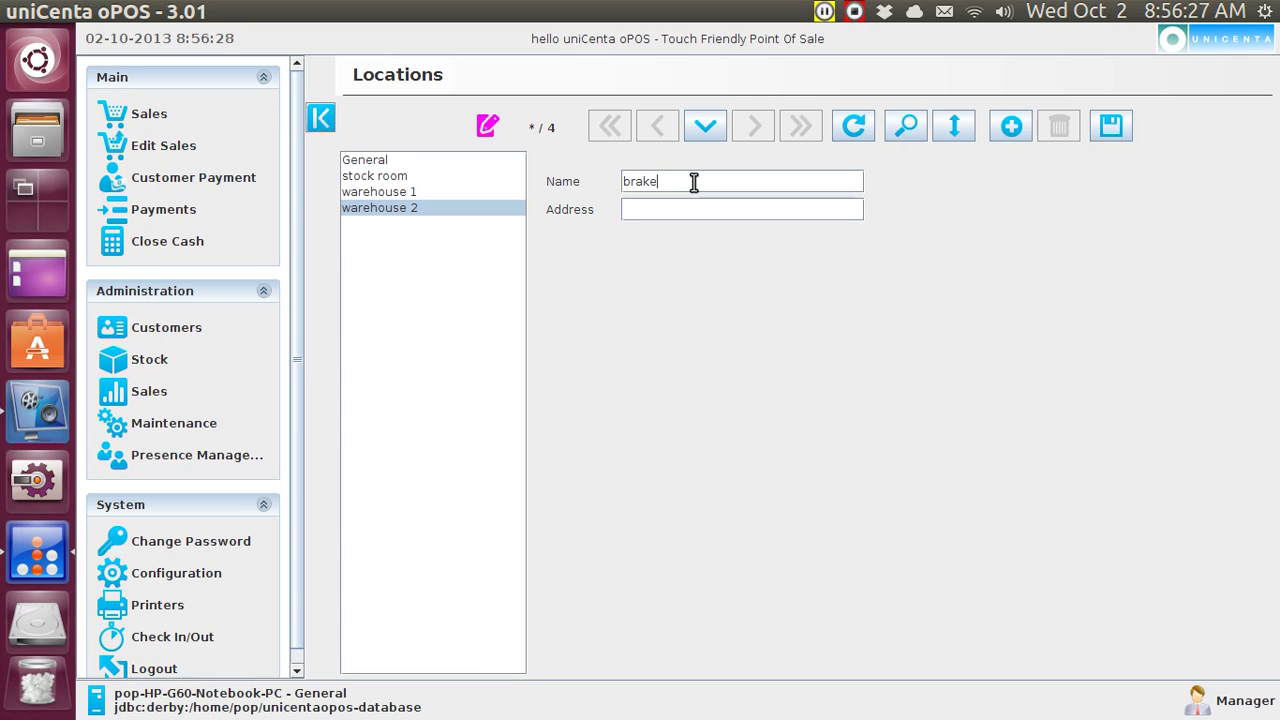
text( shelf)
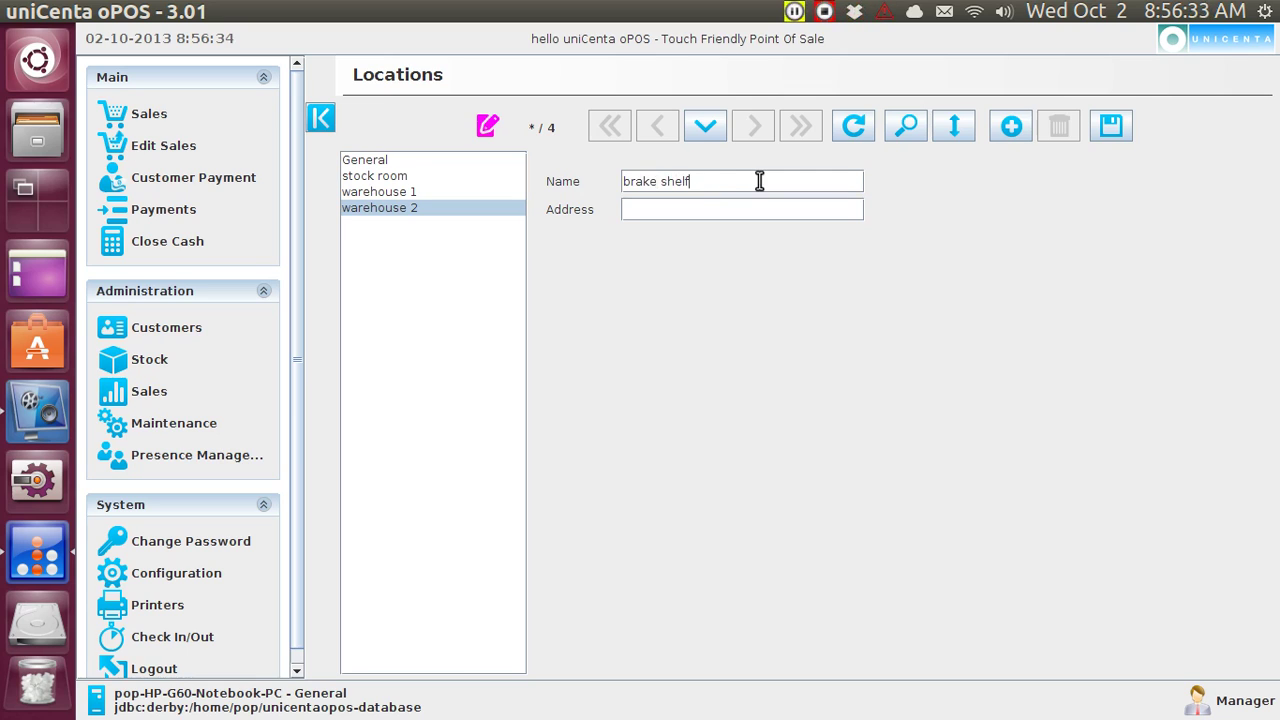
click(1111, 127)
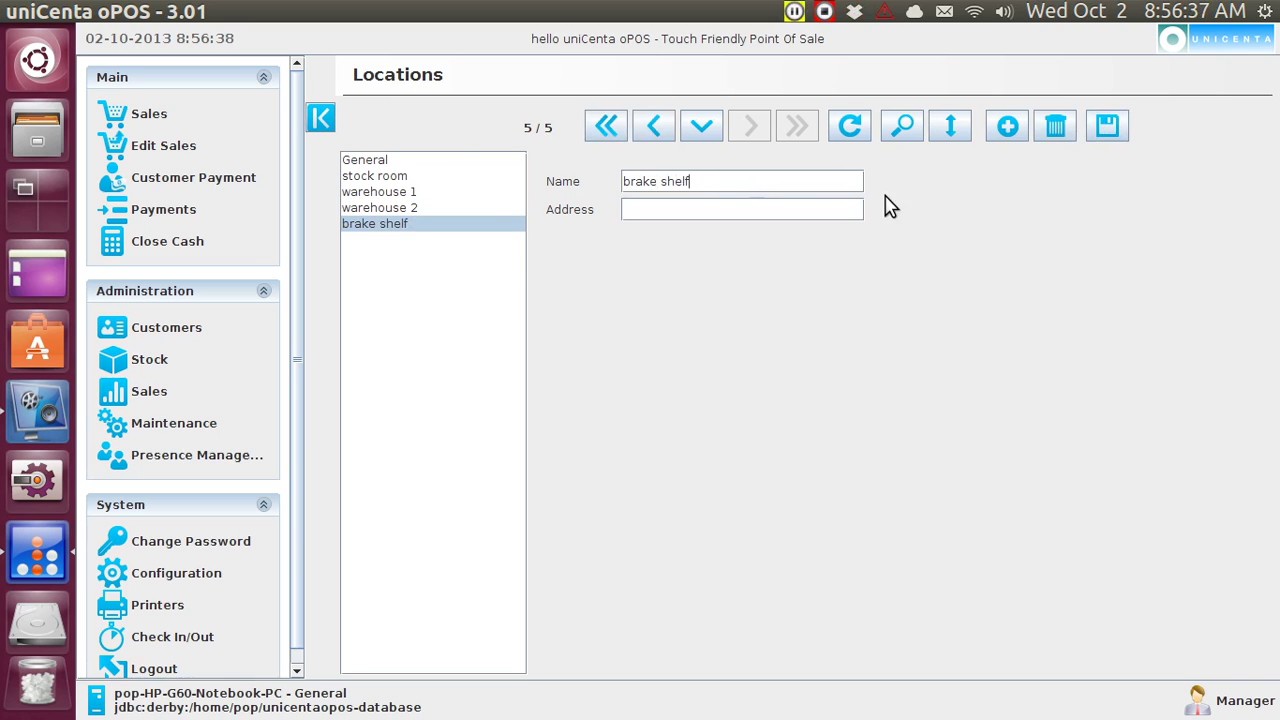
Step: View Product Location for brake shelf, where brake lube shows 0 units, then return to Stock
click(151, 362)
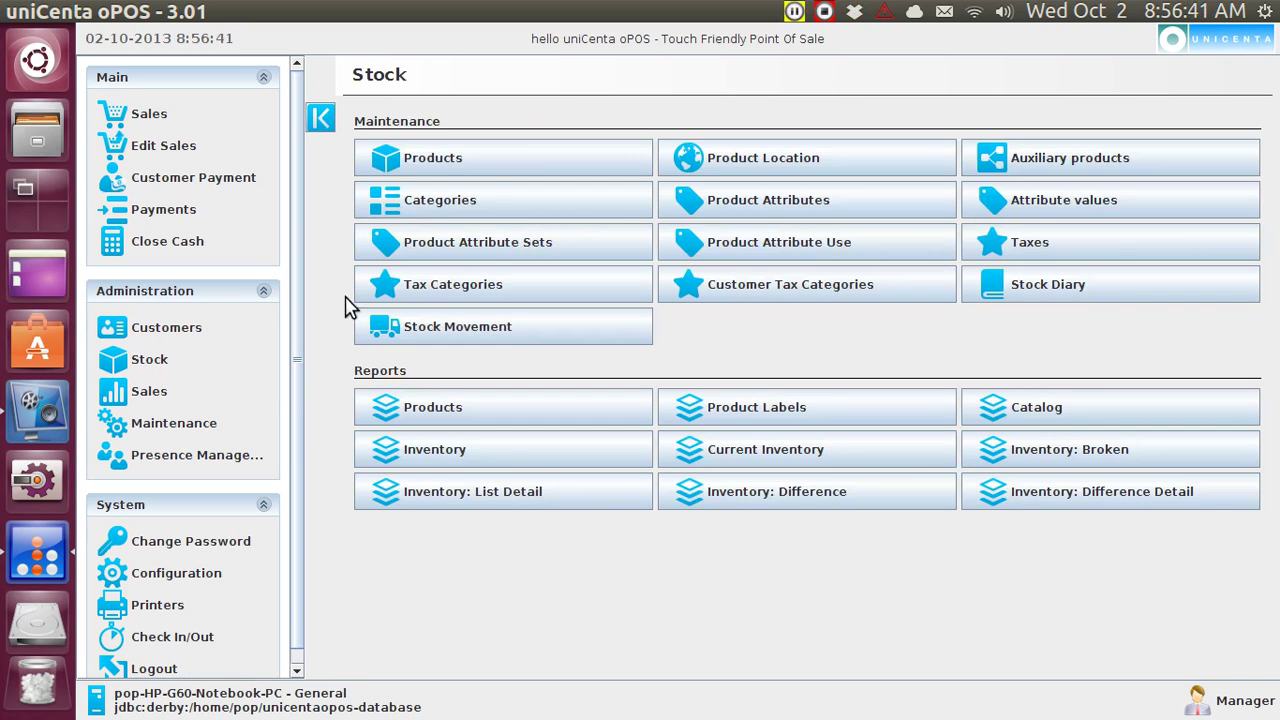
click(718, 163)
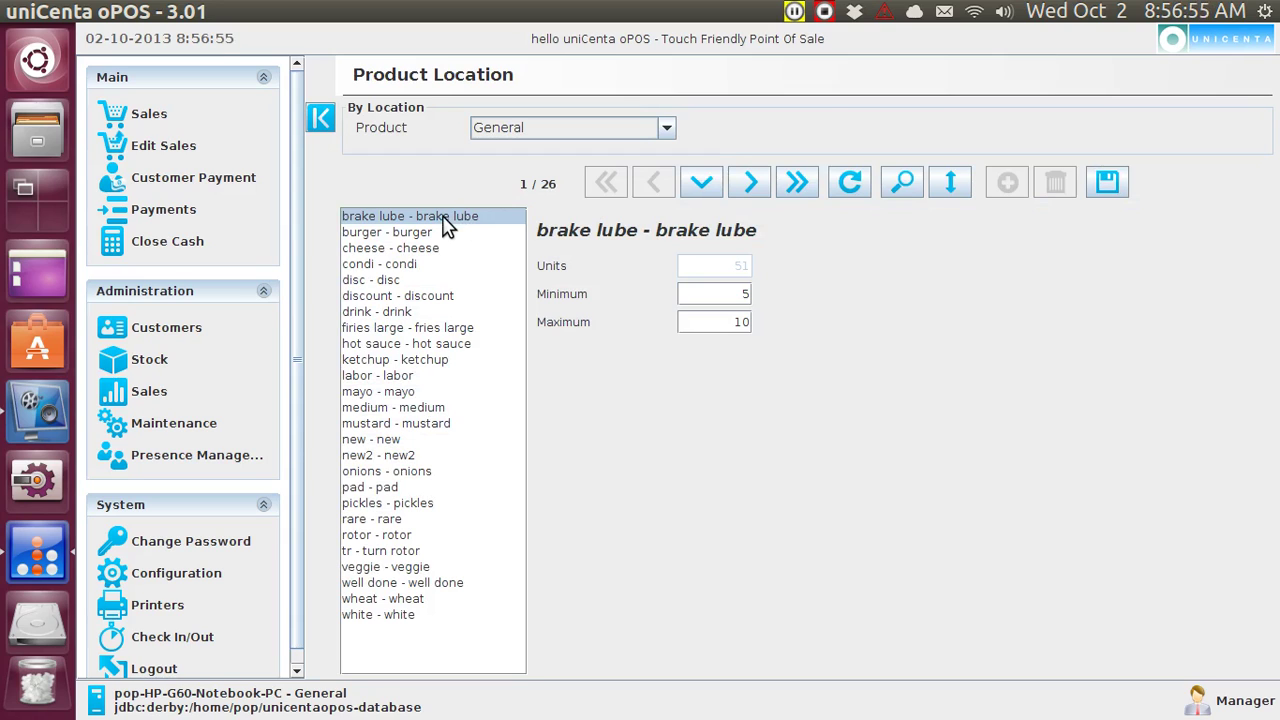
click(666, 128)
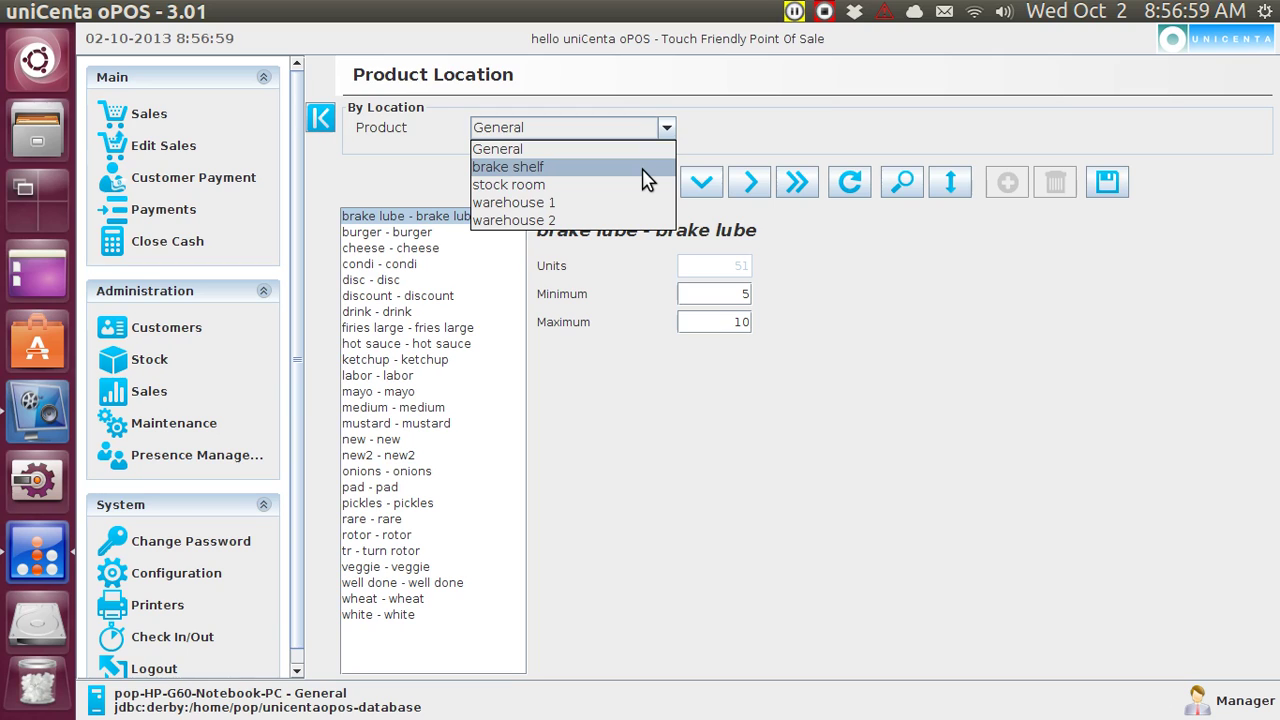
click(648, 170)
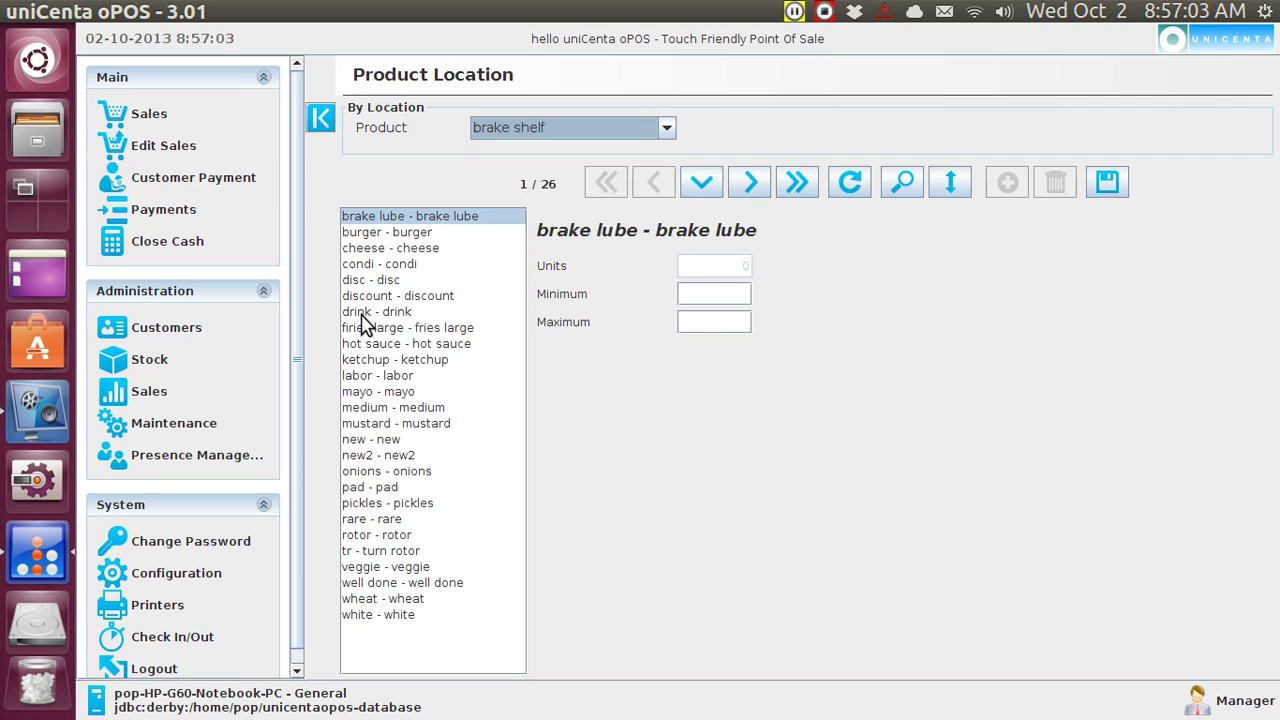
click(158, 369)
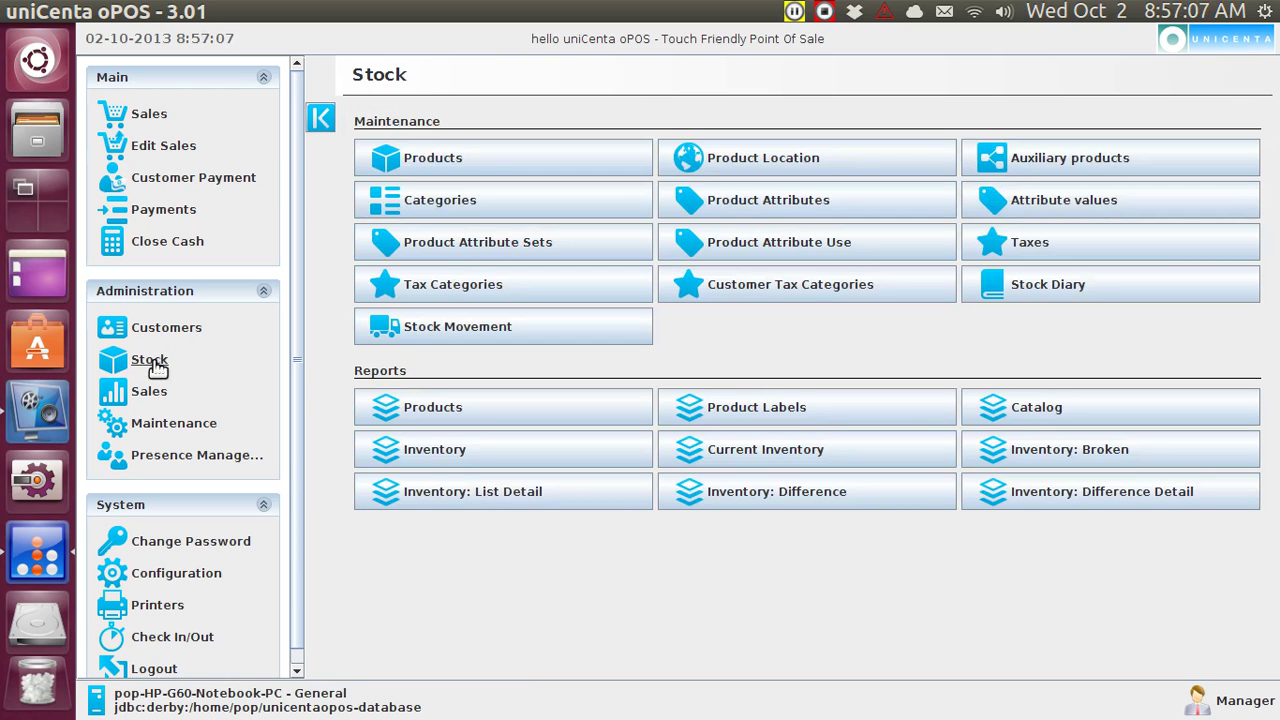
Step: In a new Stock Movement, add one each of brake lube, labor, pad, rotor and turn rotor
click(435, 338)
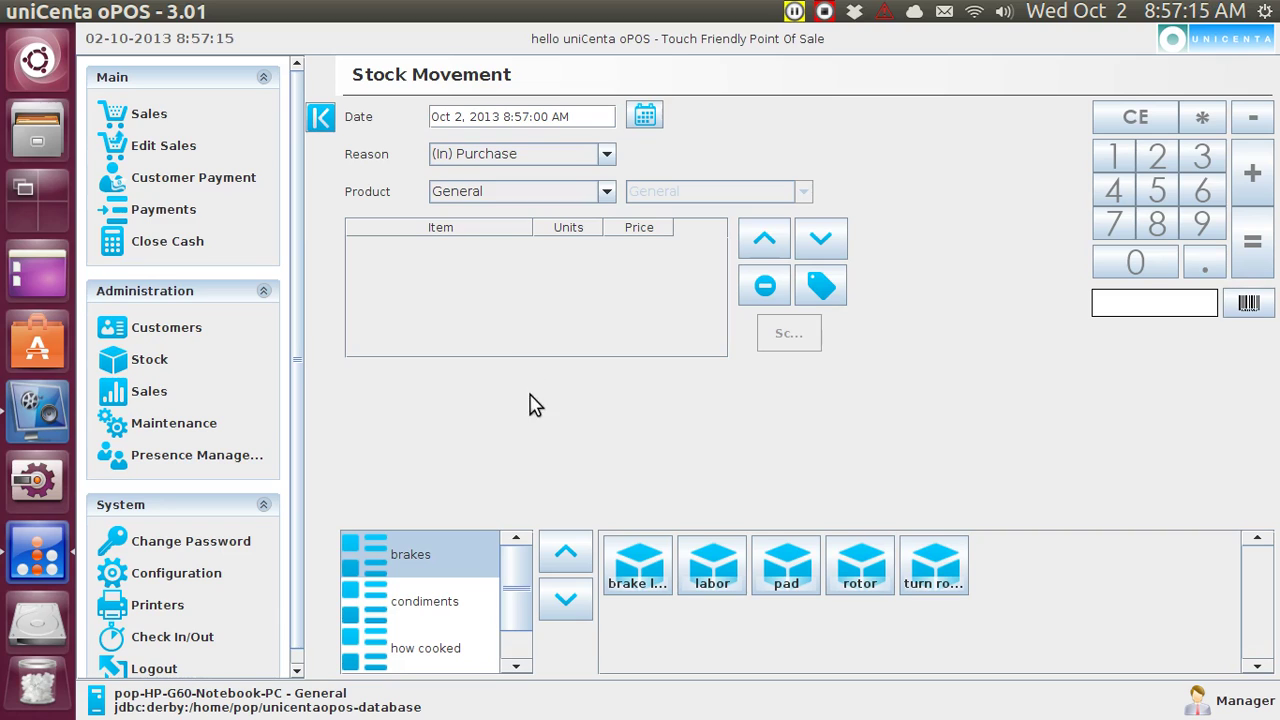
click(635, 578)
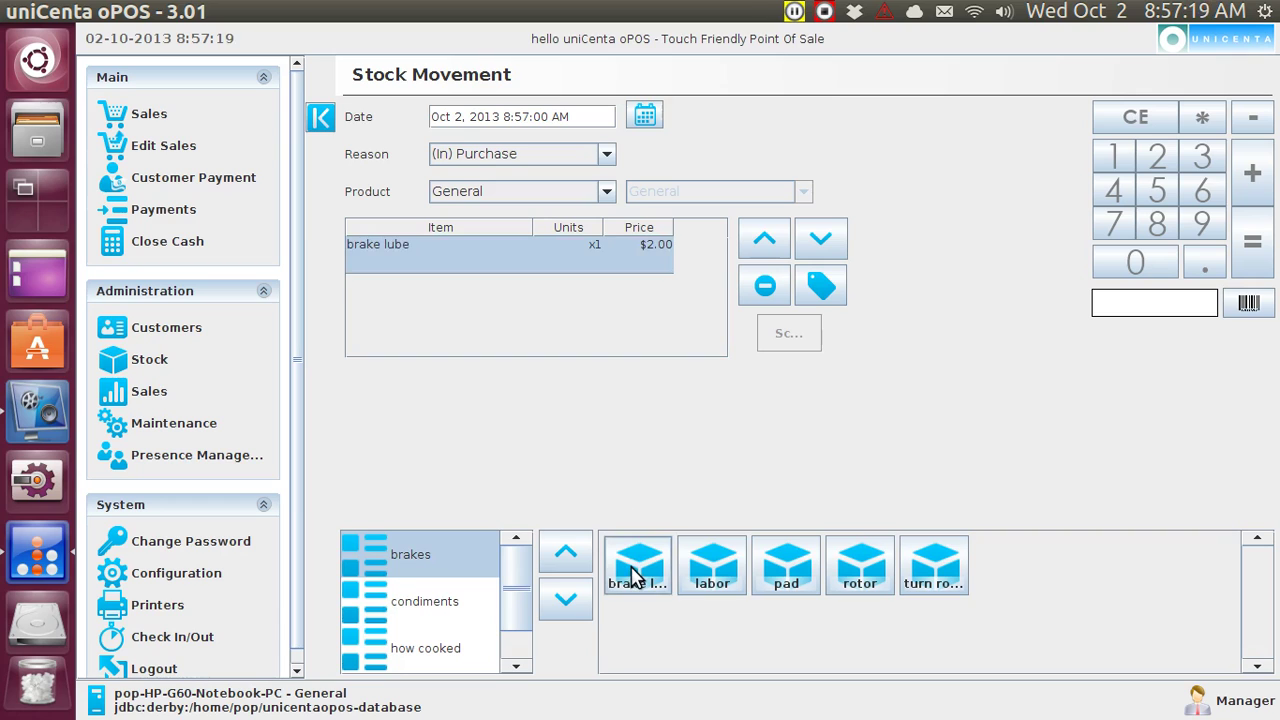
click(710, 572)
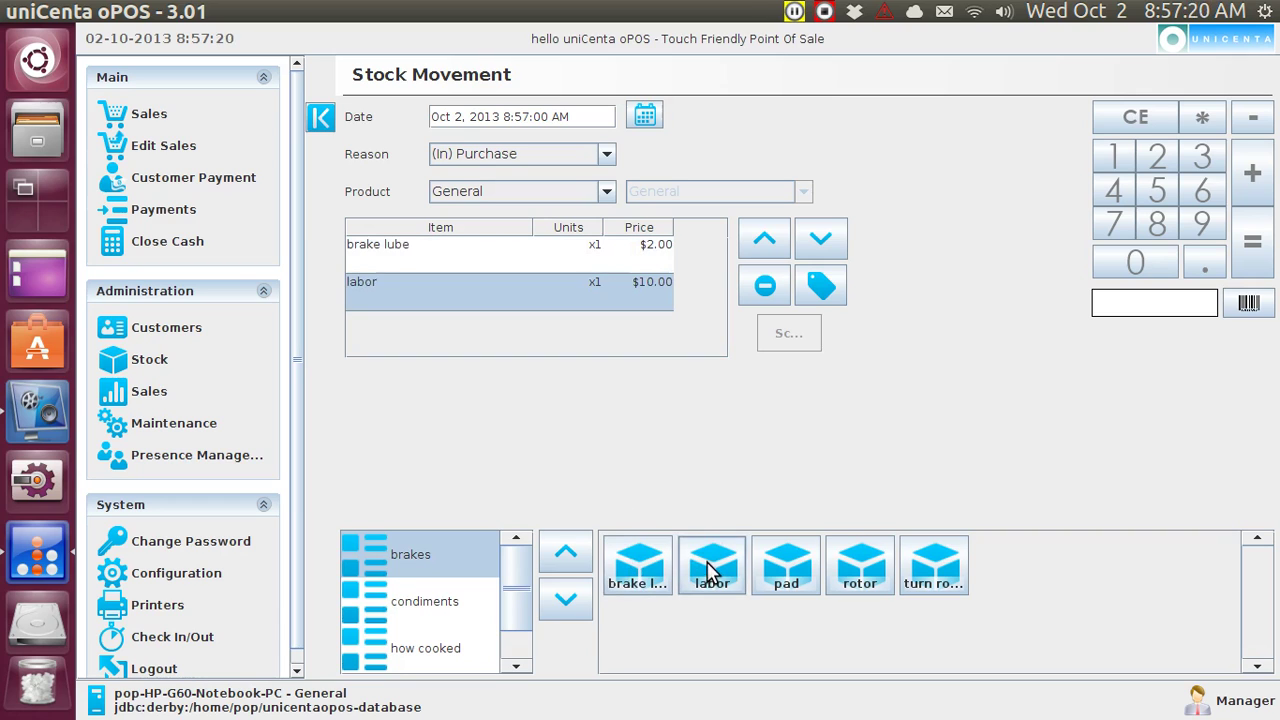
click(778, 568)
click(876, 572)
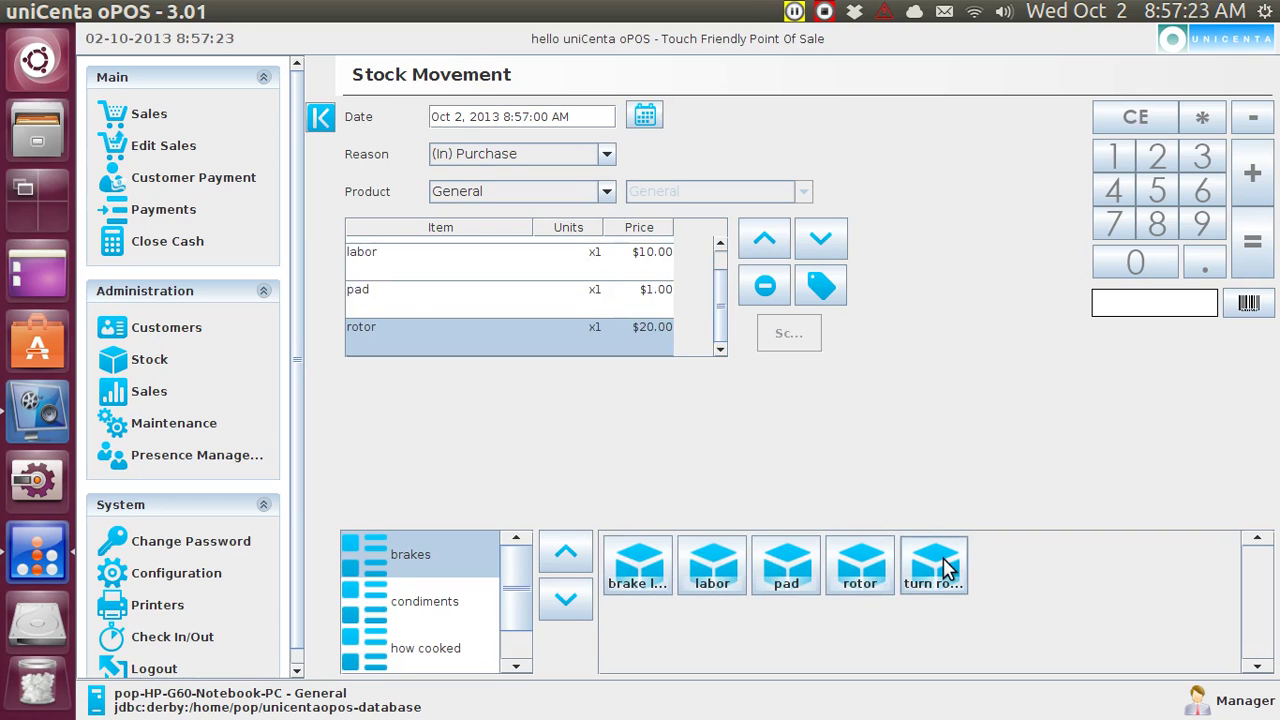
click(946, 567)
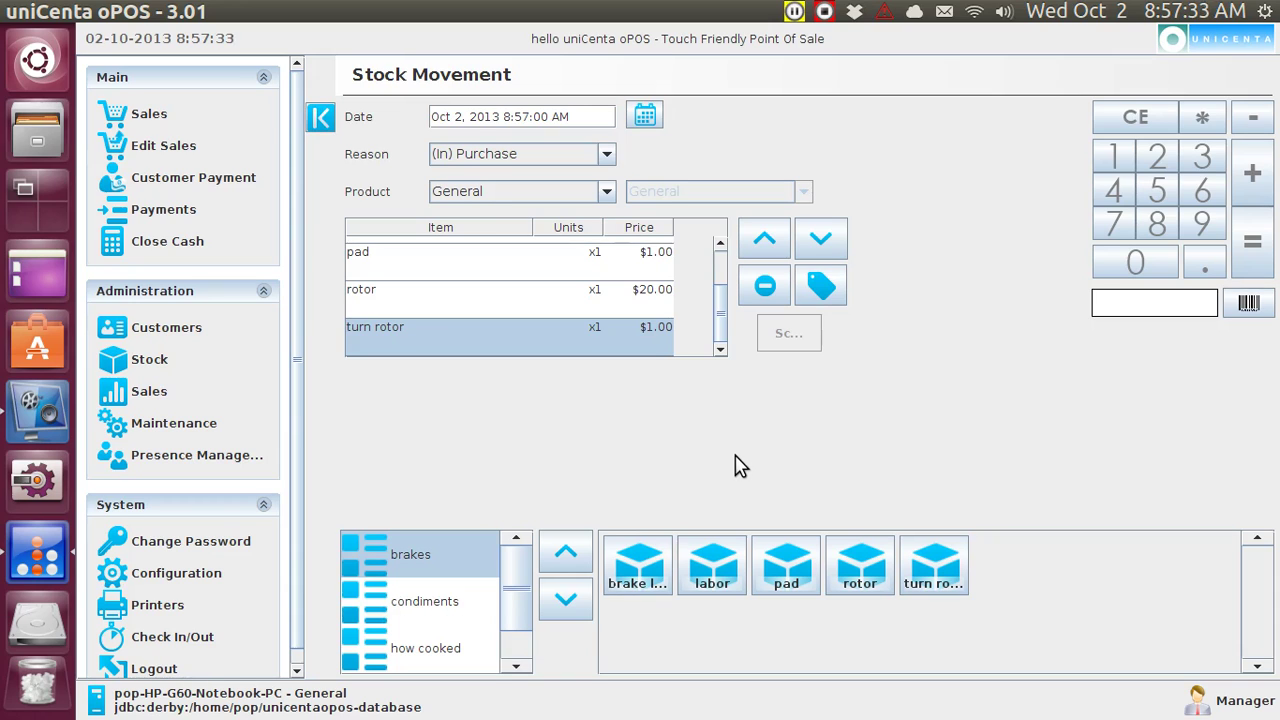
Step: Set the movement's location to brake shelf and save the purchase
click(605, 195)
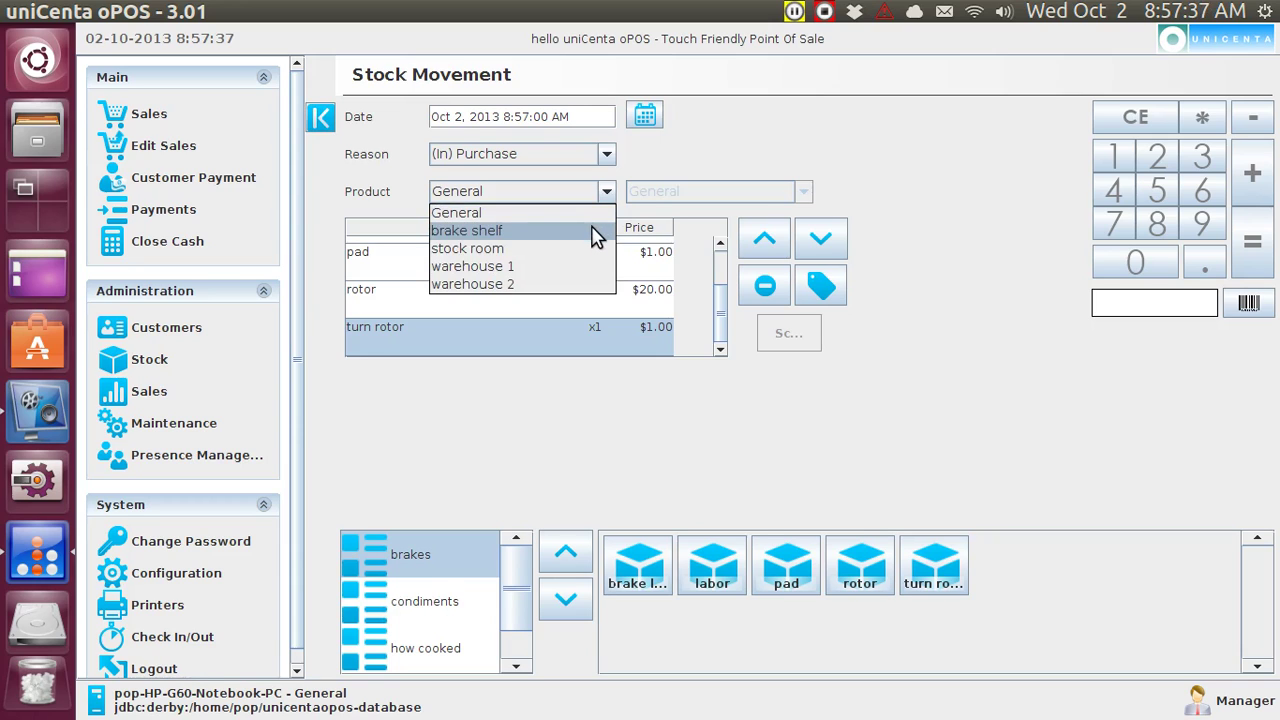
click(596, 233)
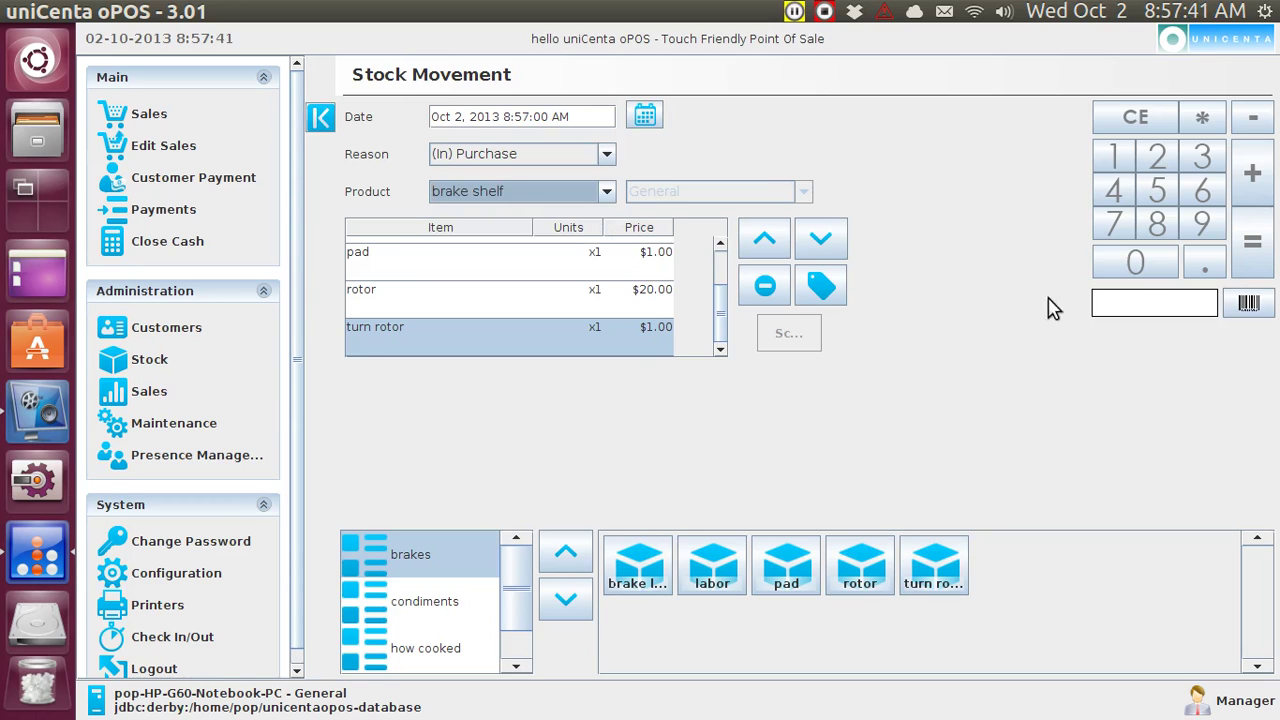
click(1252, 245)
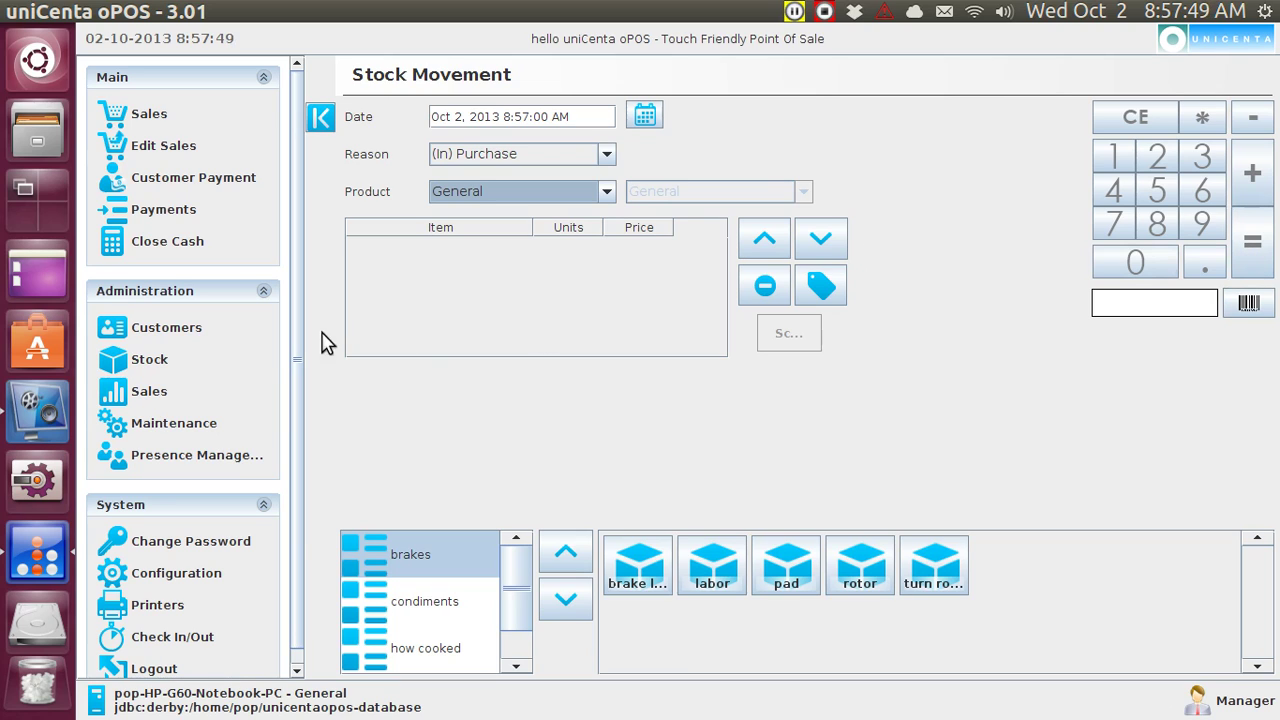
Step: Open Product Location and select the brake shelf location
click(155, 363)
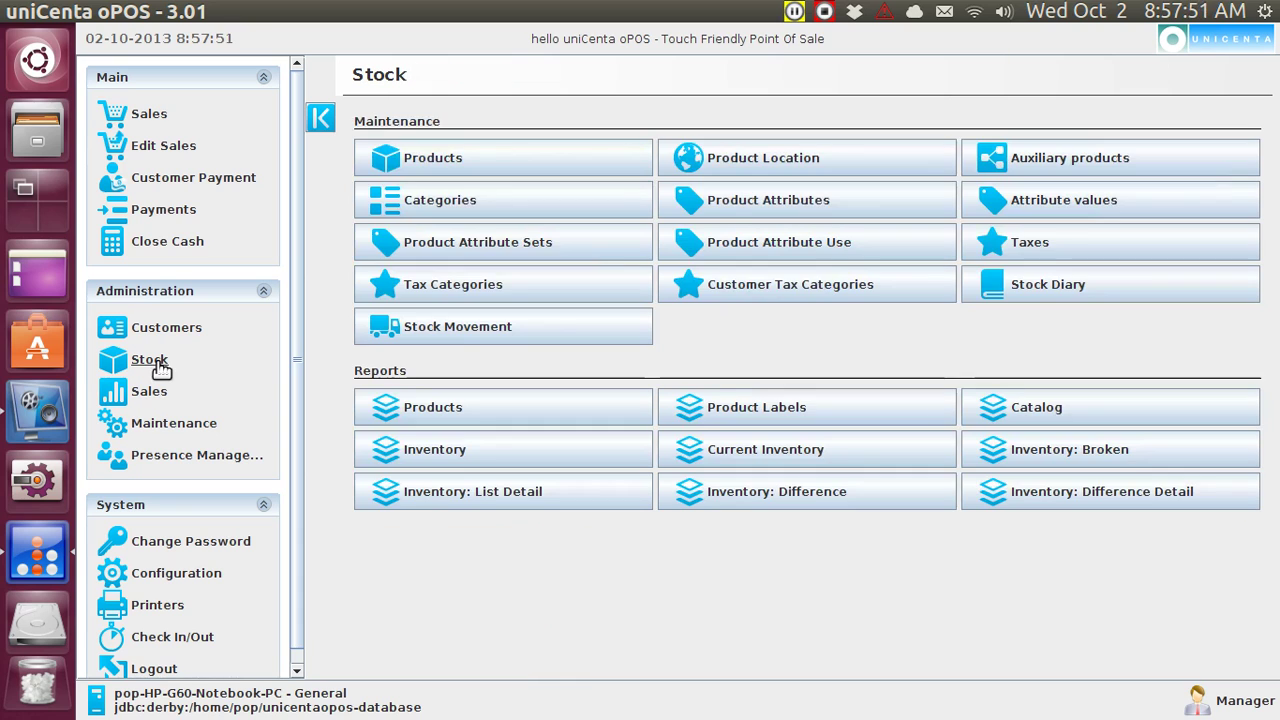
click(708, 171)
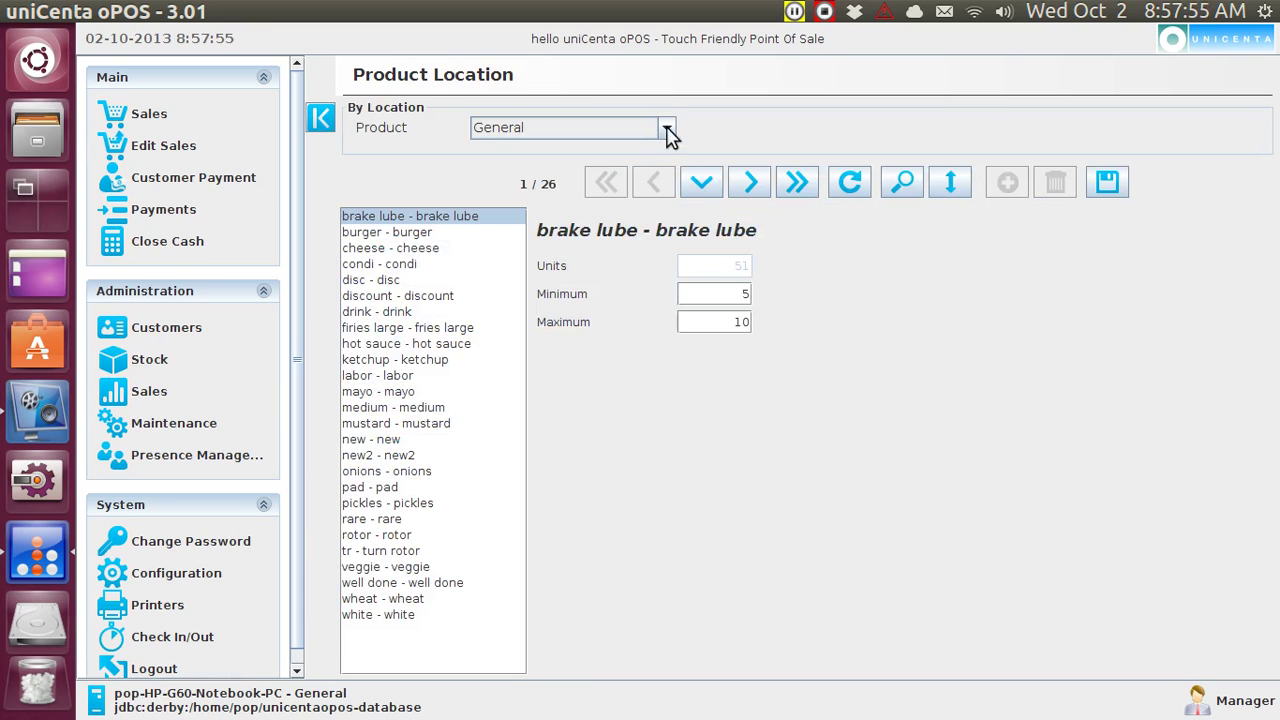
click(667, 130)
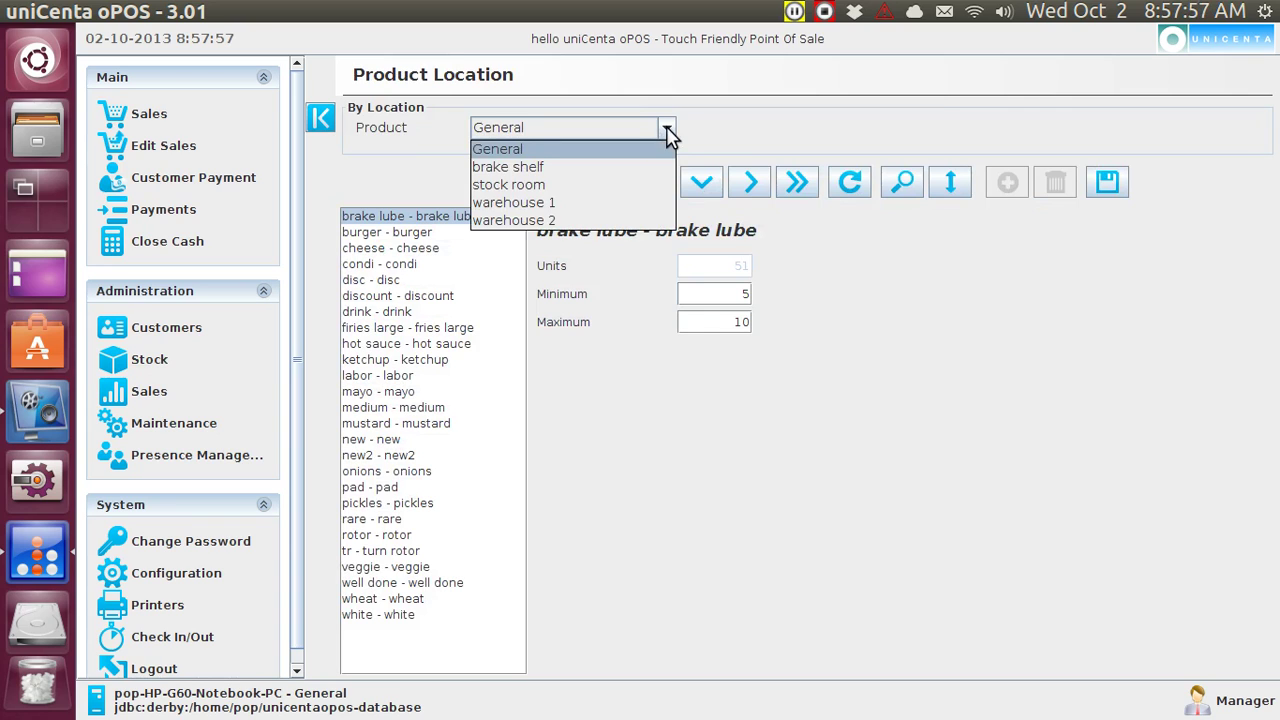
click(657, 168)
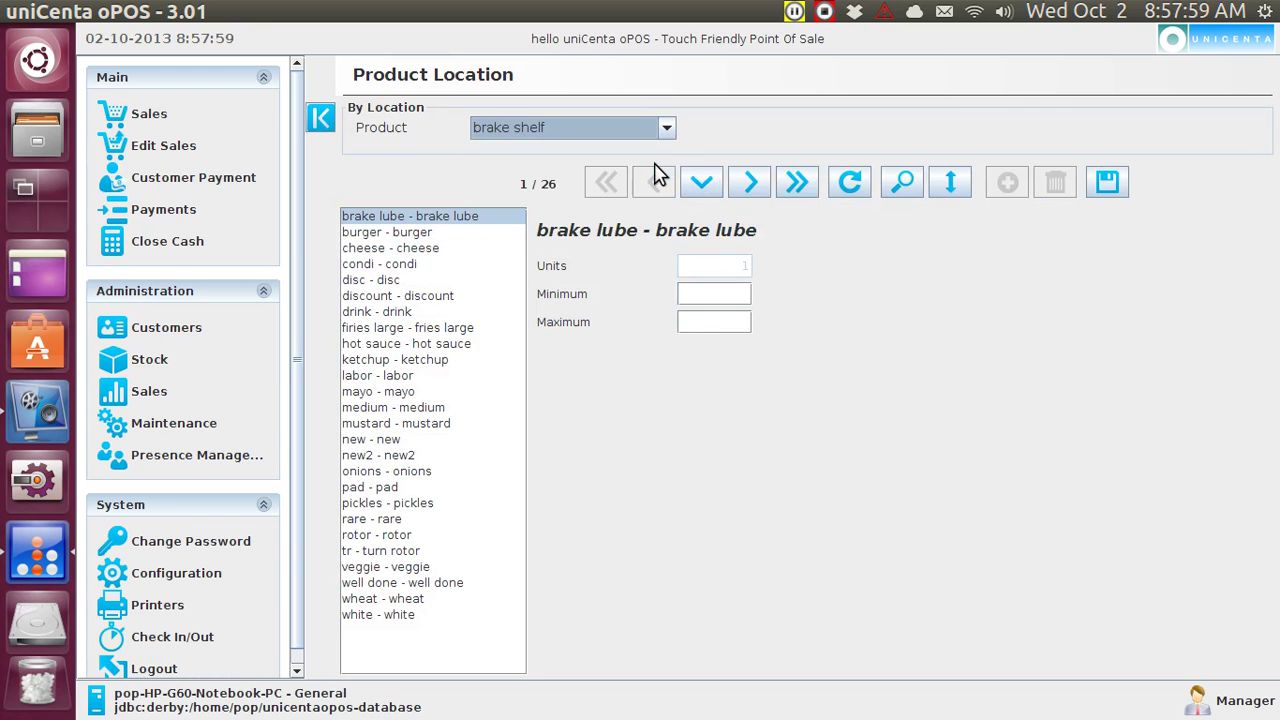
Step: Check each product's units at brake shelf, confirming labor, pad and rotor have 1 unit
click(428, 240)
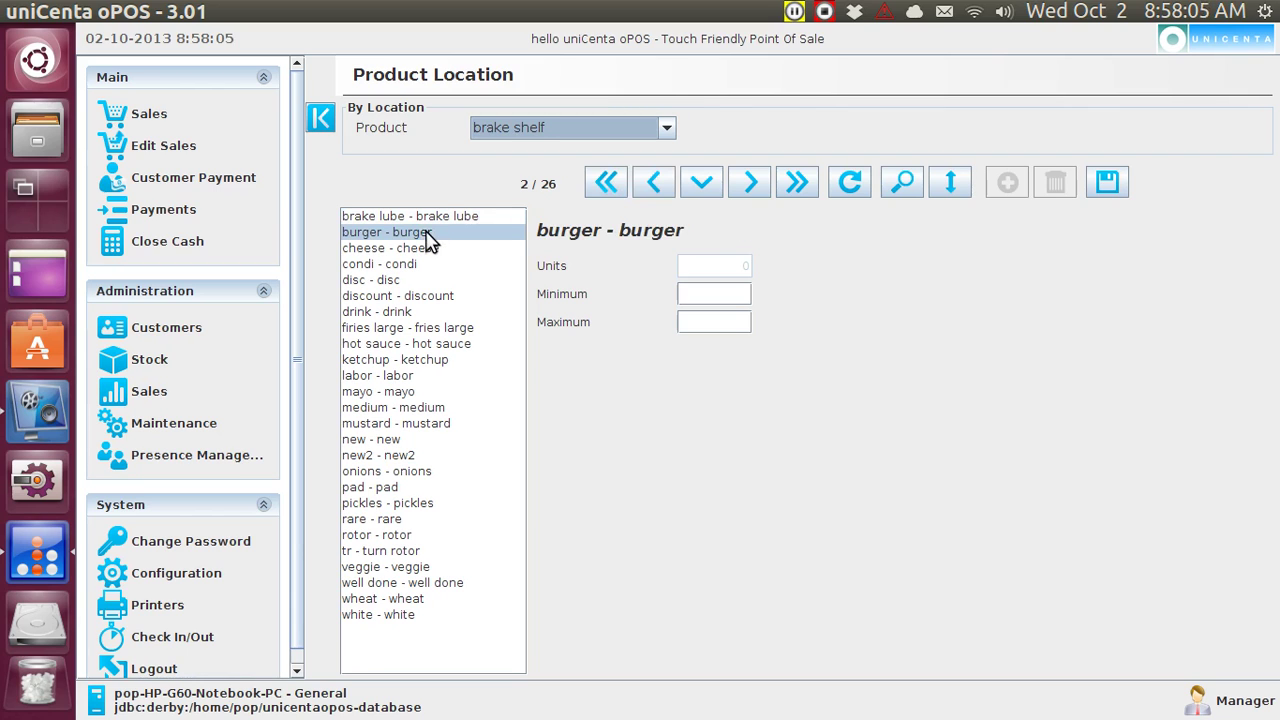
click(415, 249)
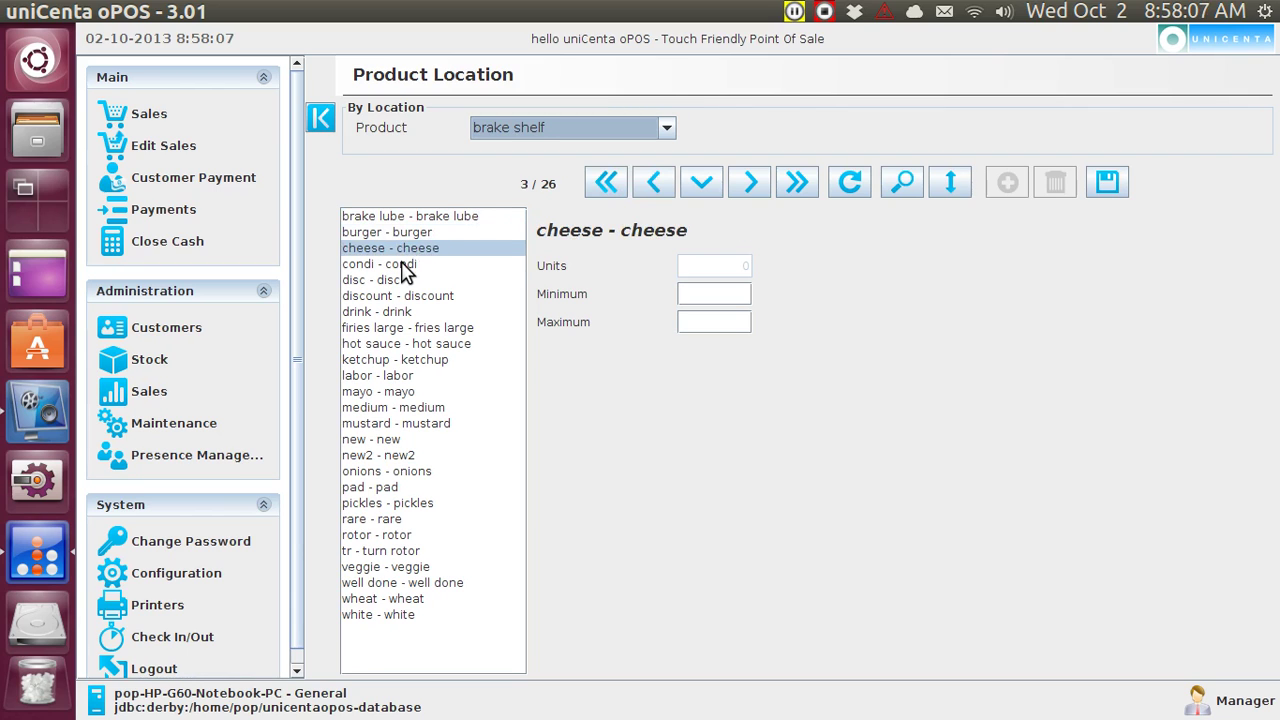
click(402, 266)
click(399, 284)
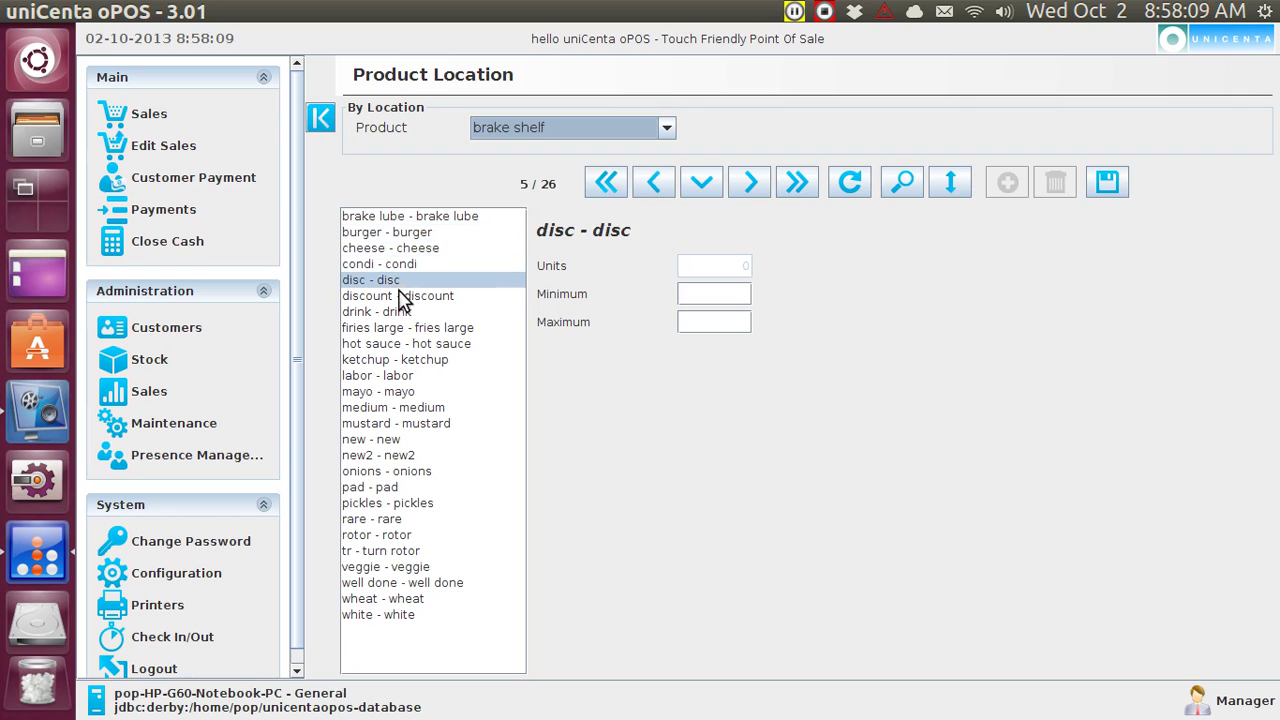
click(401, 299)
click(399, 312)
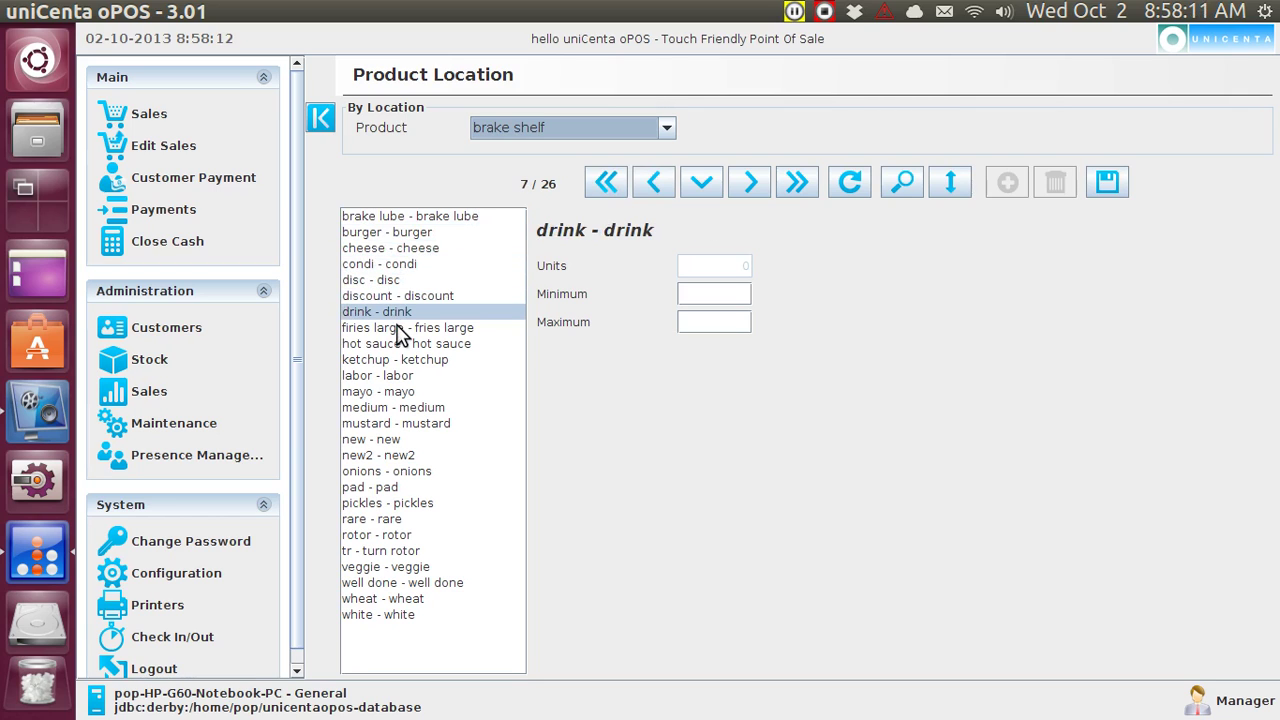
click(400, 328)
click(403, 344)
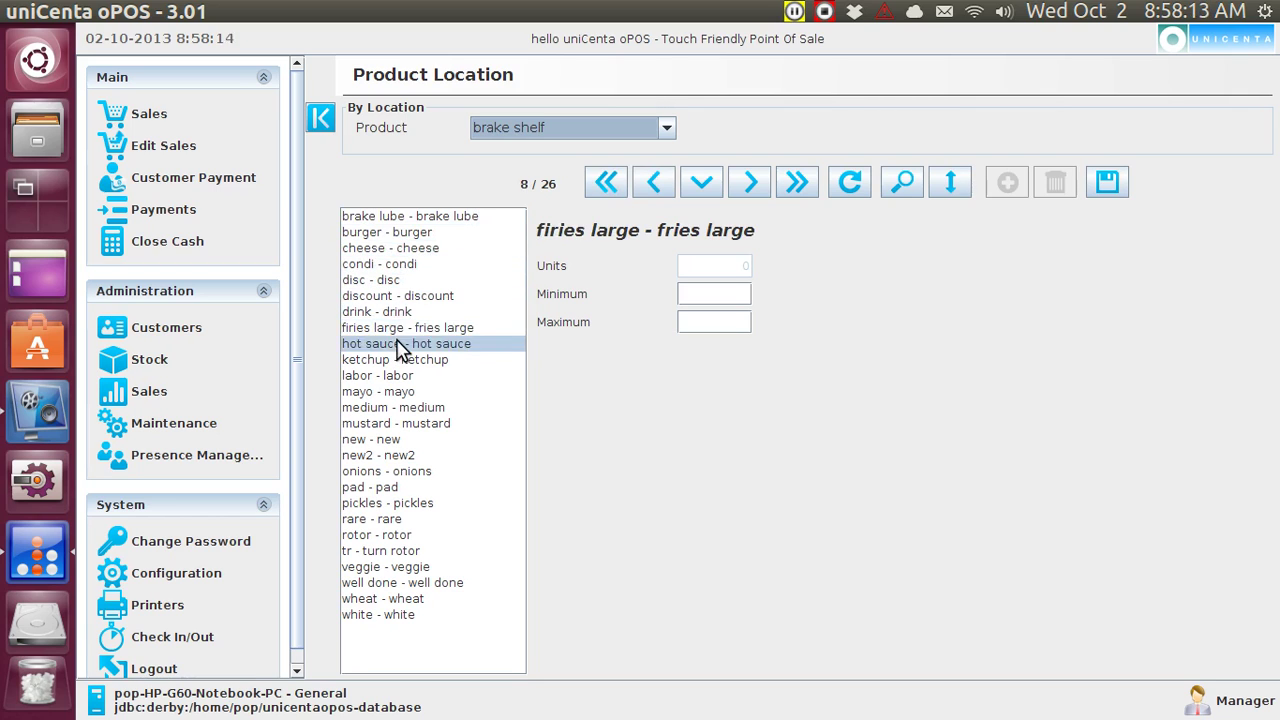
click(395, 363)
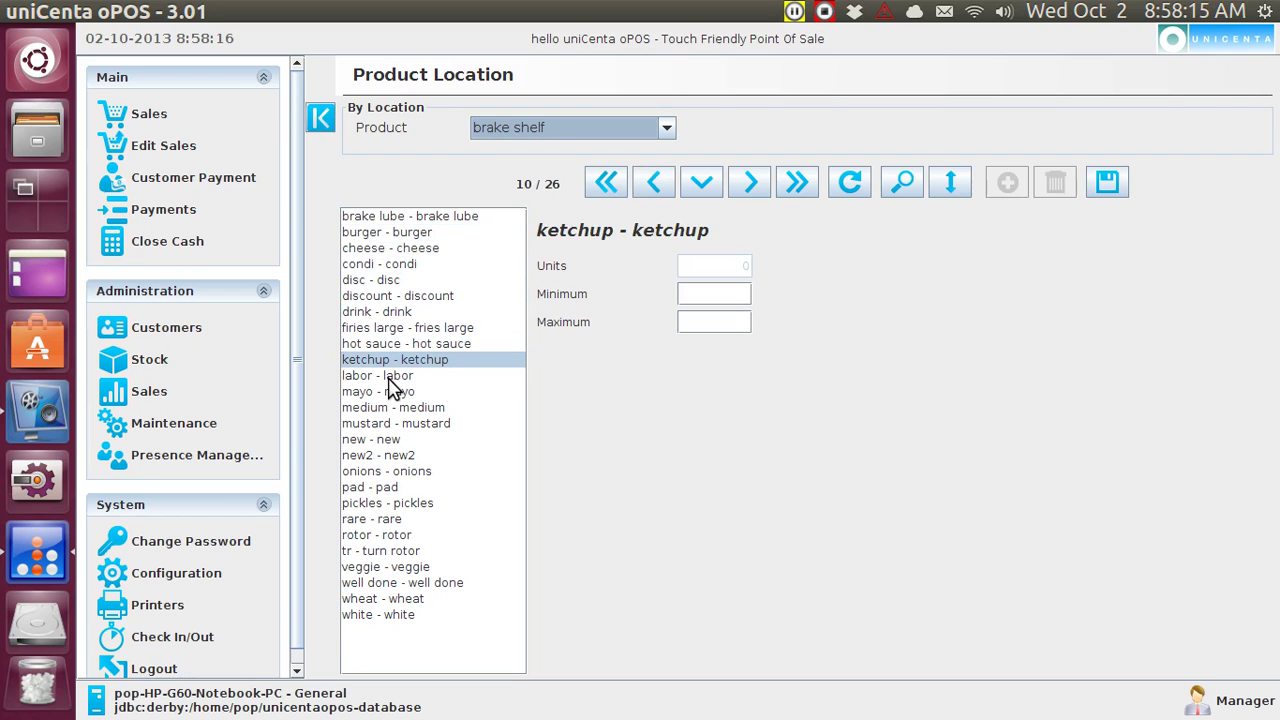
click(391, 378)
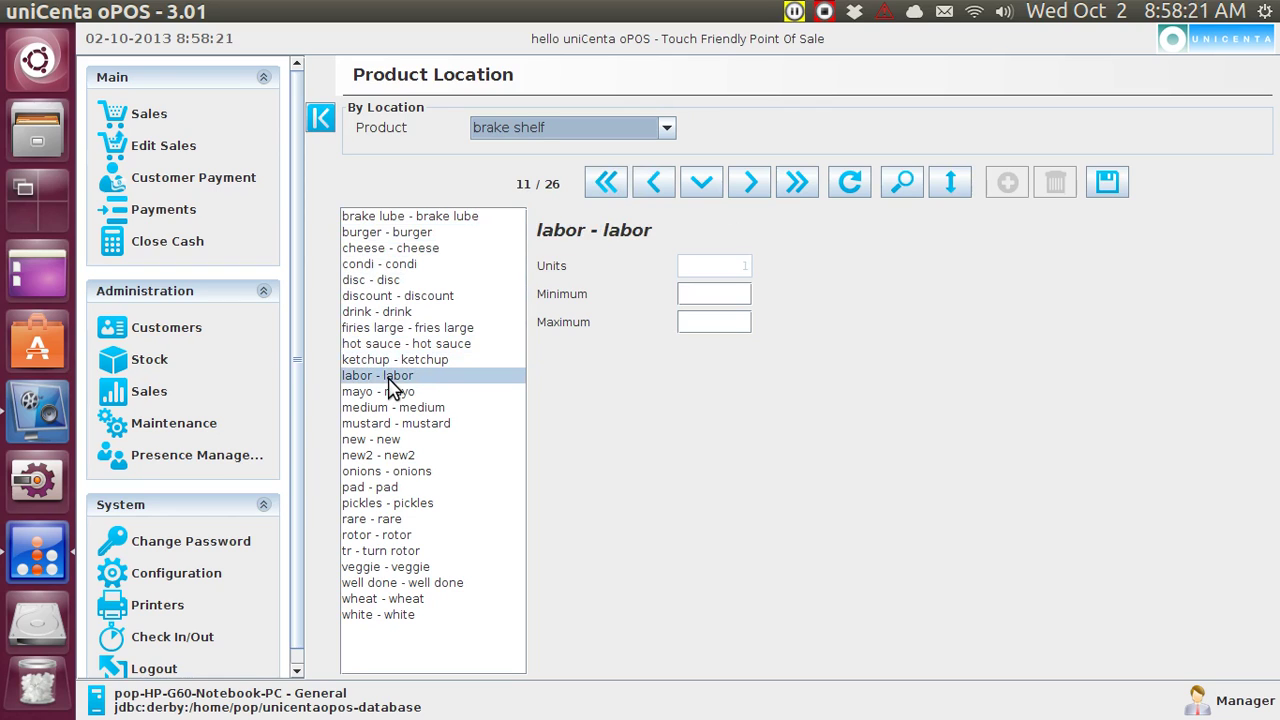
click(385, 489)
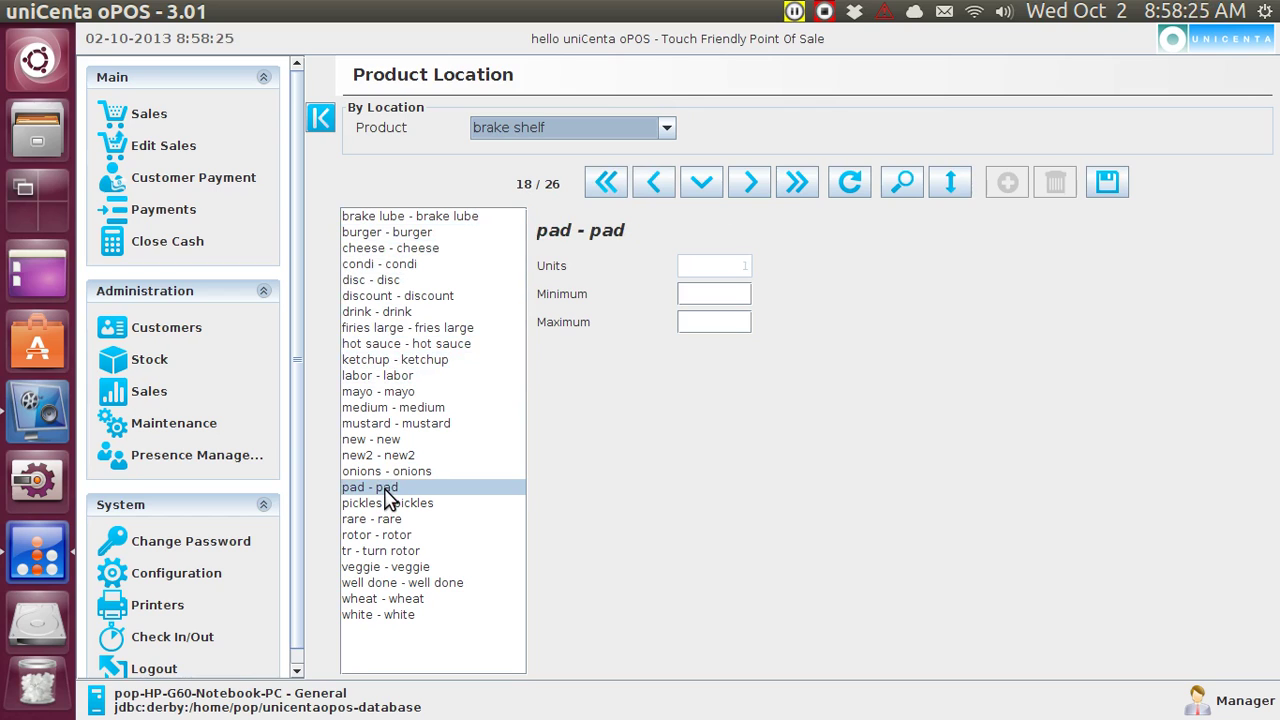
click(393, 536)
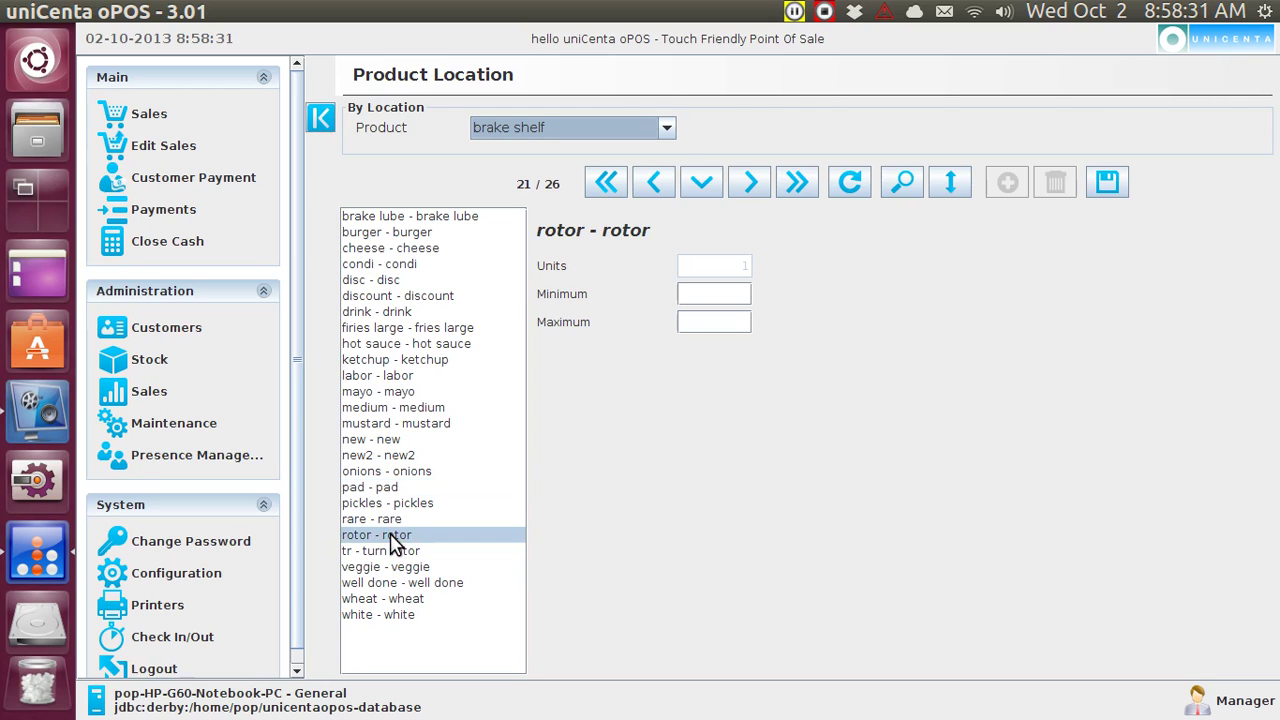
click(205, 432)
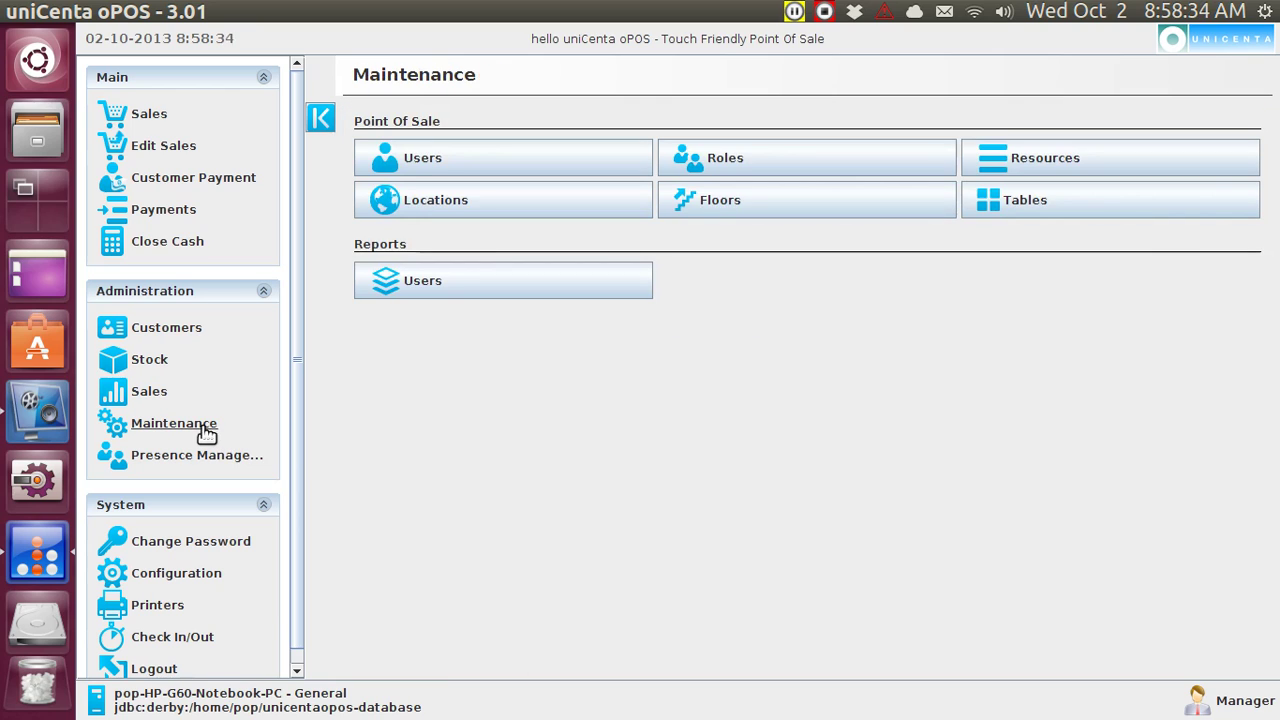
Step: Check the Locations list shows five entries including brake shelf, then start a blank (In) Purchase stock movement
click(444, 208)
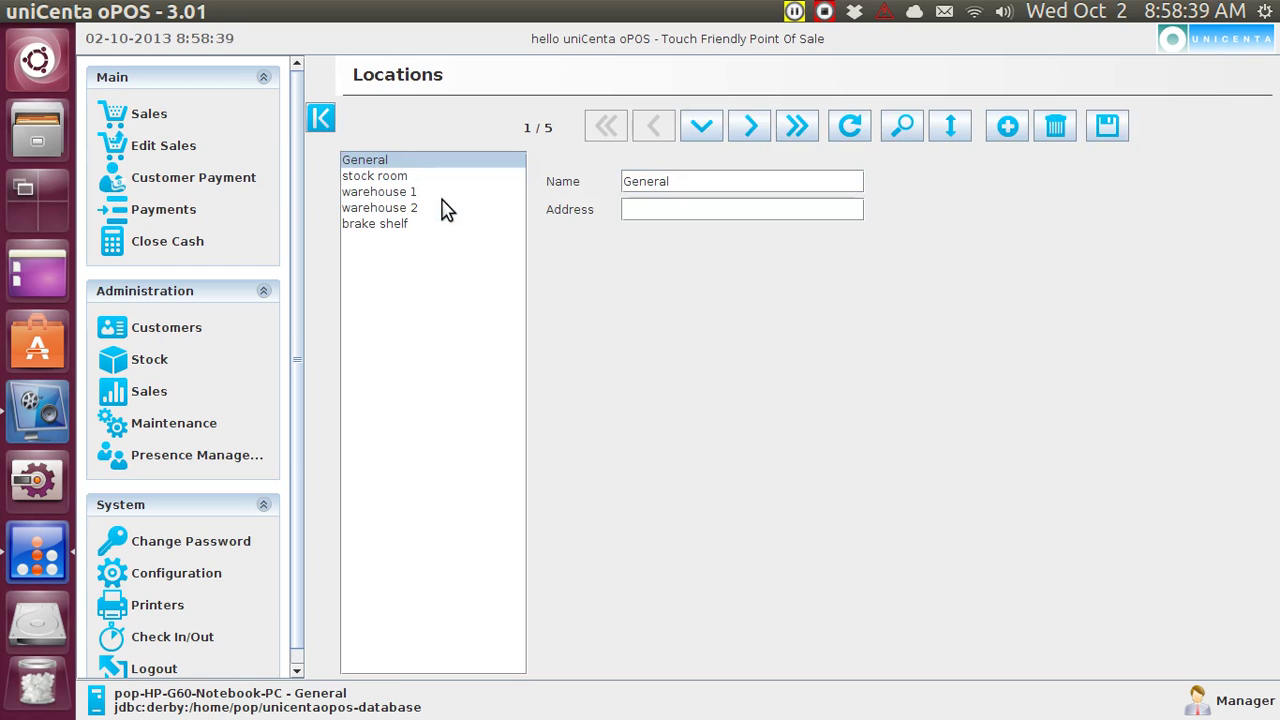
click(155, 365)
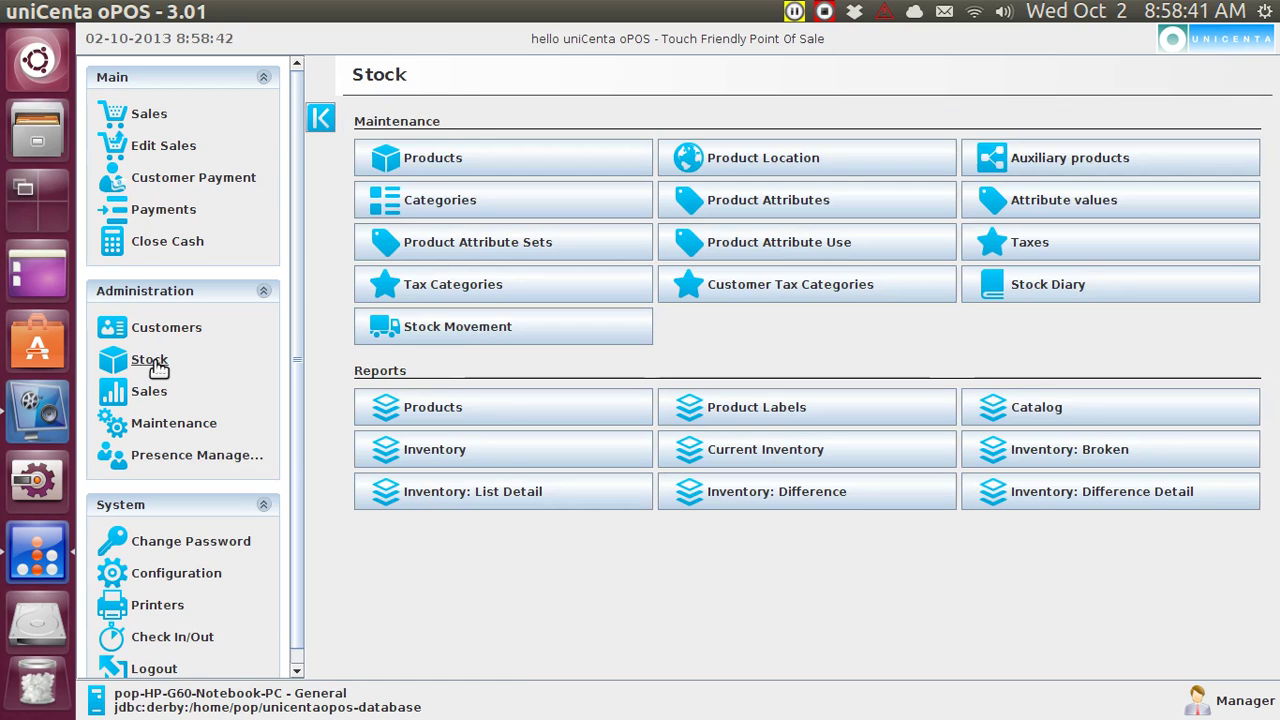
click(450, 334)
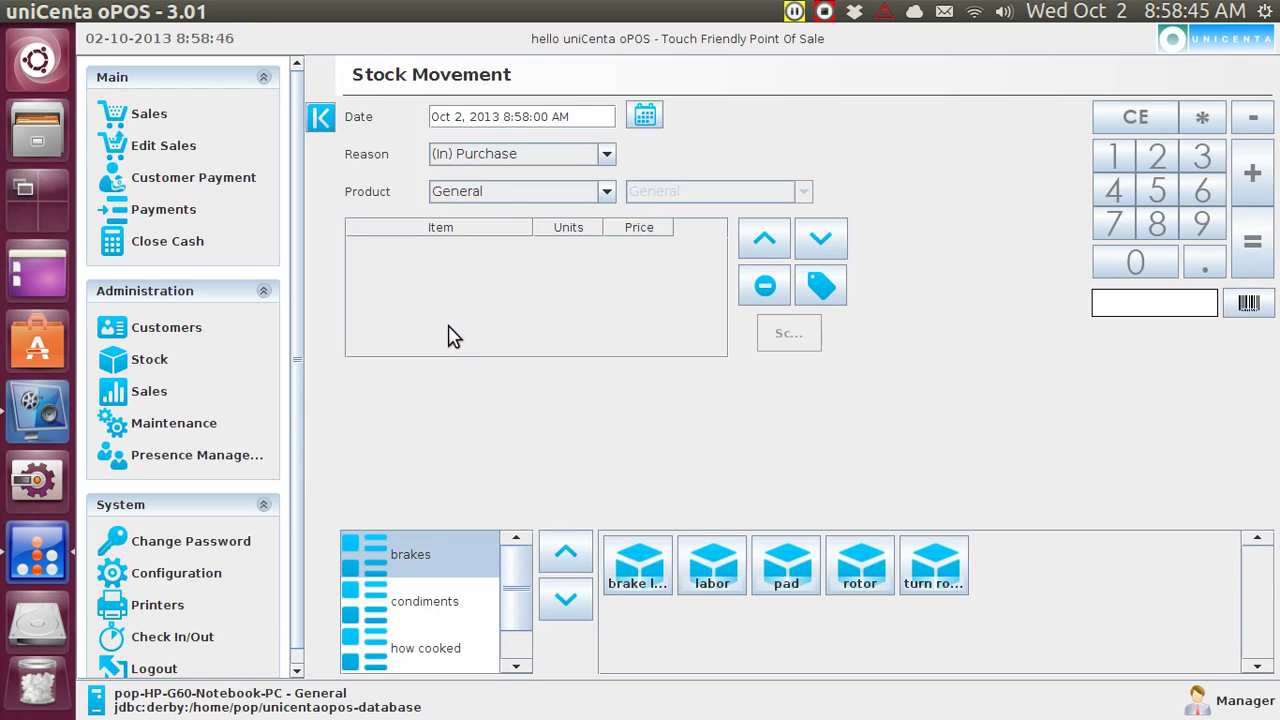